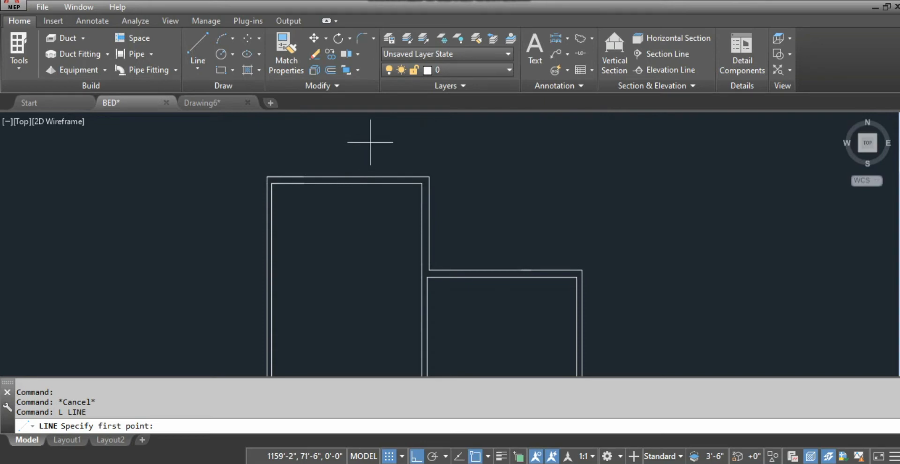
- Draw a short line across the thickness of the upper-left room's top wall, at the wall's midpoint
{"action": "key", "text": "Escape"}
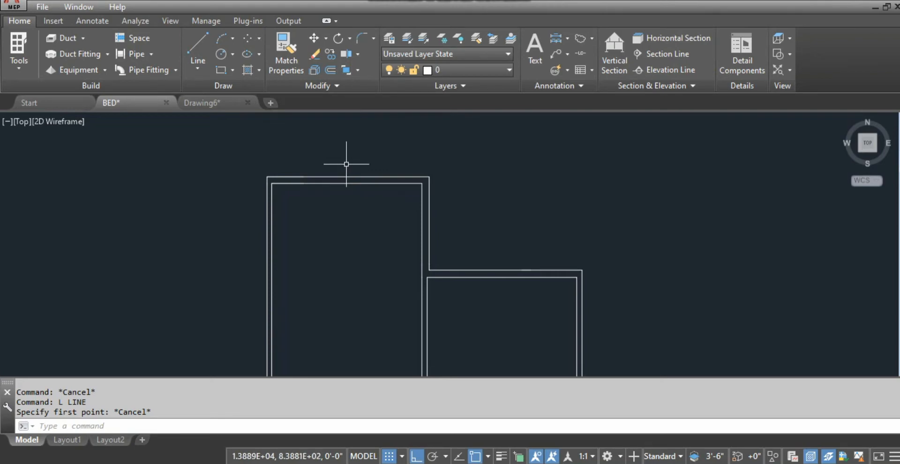
{"action": "key", "text": "Return"}
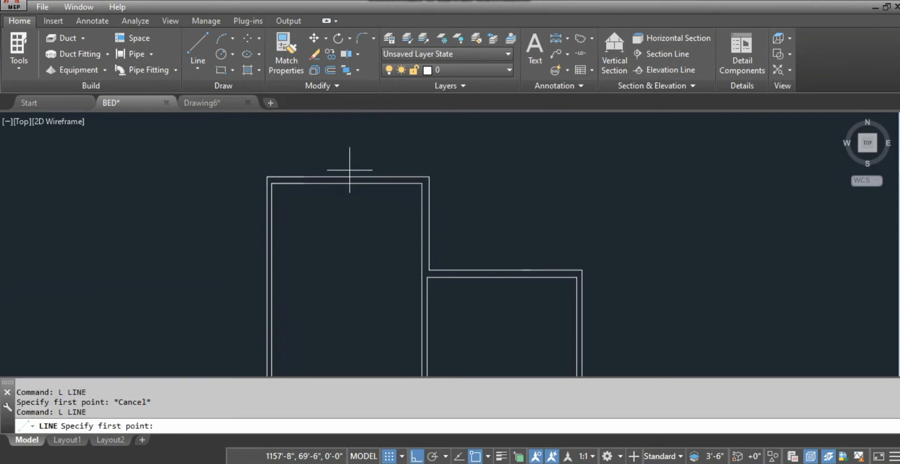
{"action": "scroll", "coordinate": [343, 189], "scroll_direction": "up", "scroll_amount": 2}
{"action": "left_click", "coordinate": [348, 178]}
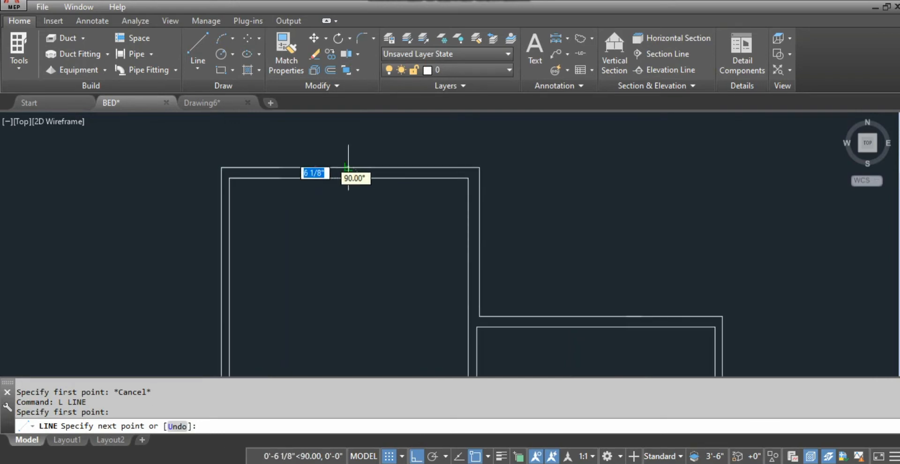
{"action": "scroll", "coordinate": [345, 171], "scroll_direction": "up", "scroll_amount": 3}
{"action": "key", "text": "Escape"}
{"action": "key", "text": "Escape"}
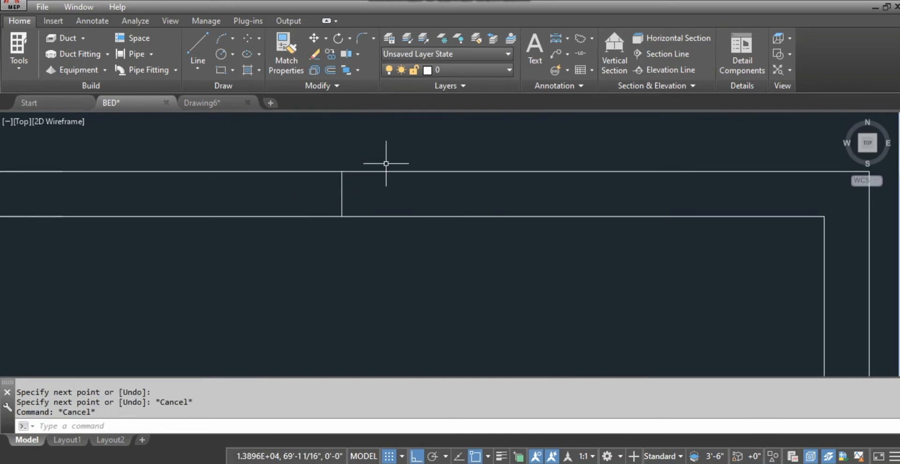
- Offset the short line across the top wall by 2' to both its right and left sides
{"action": "type", "text": "o"}
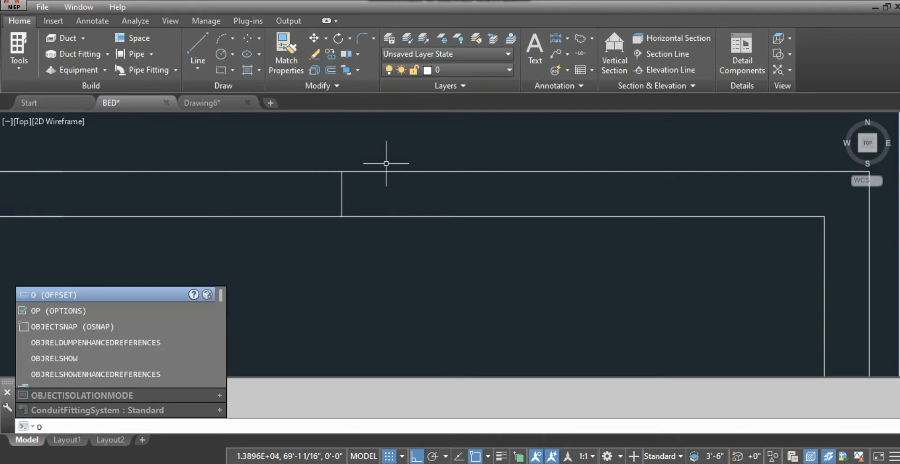
{"action": "key", "text": "Return"}
{"action": "left_click", "coordinate": [341, 194]}
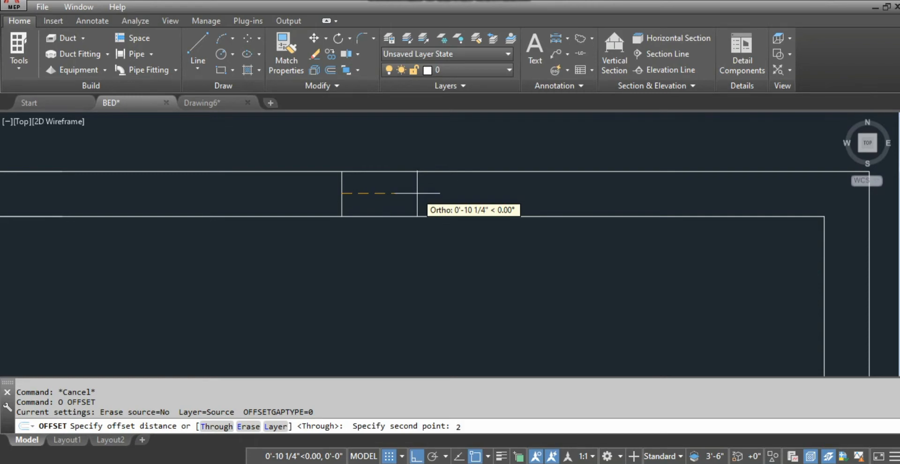
{"action": "type", "text": "2'"}
{"action": "key", "text": "Return"}
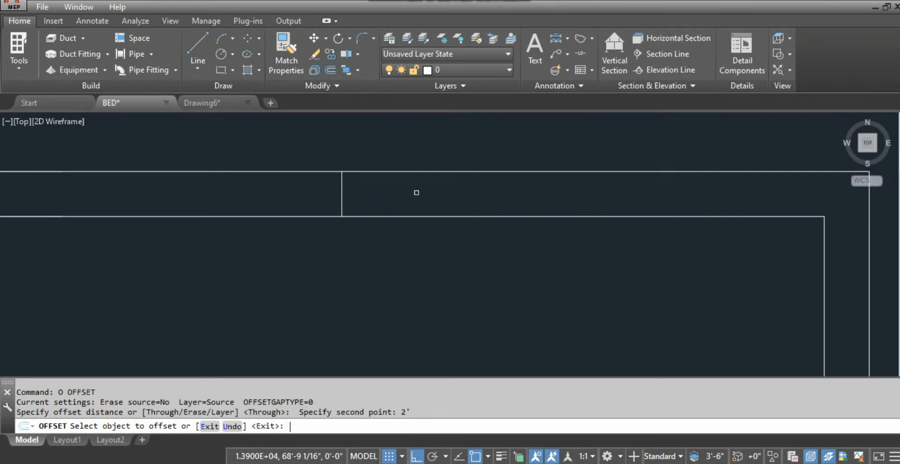
{"action": "left_click", "coordinate": [341, 199]}
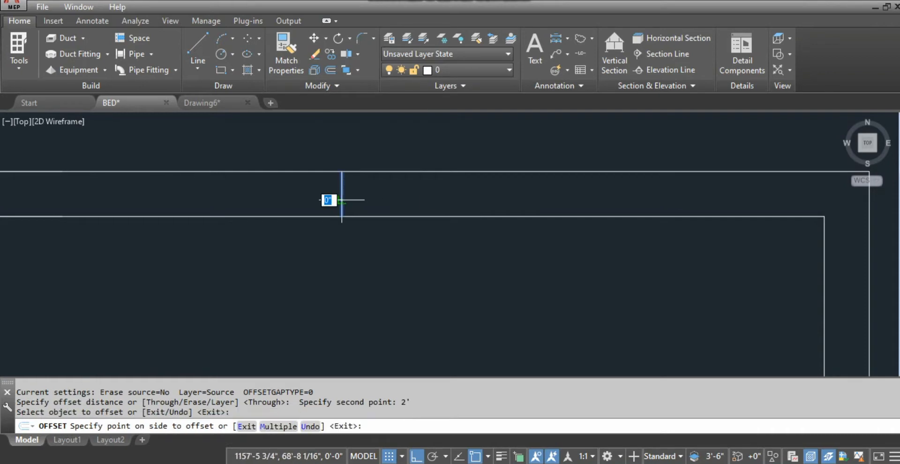
{"action": "left_click", "coordinate": [510, 193]}
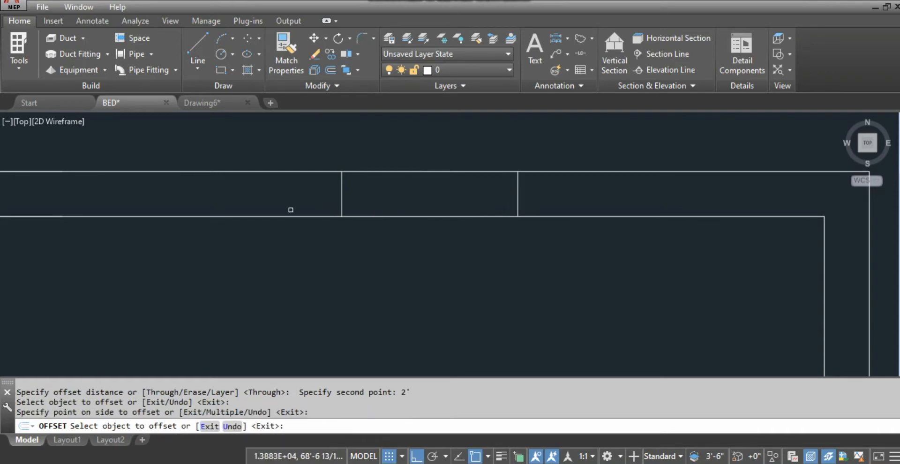
{"action": "left_click", "coordinate": [341, 191]}
{"action": "left_click", "coordinate": [206, 201]}
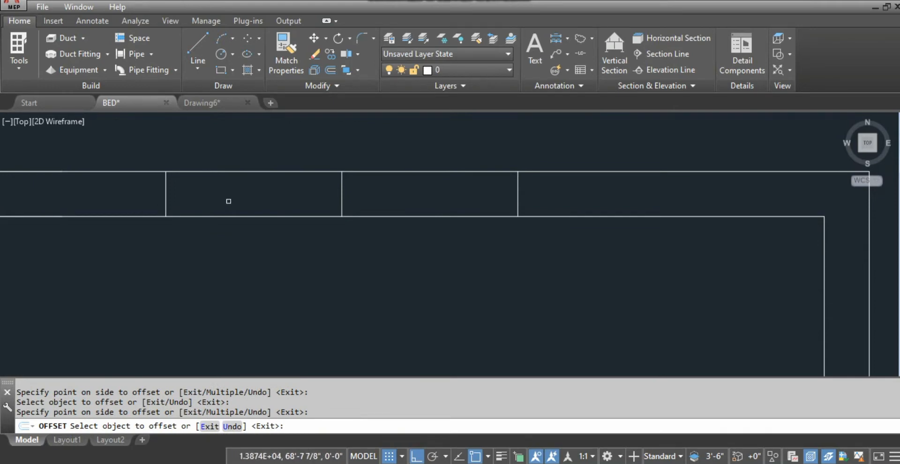
{"action": "key", "text": "Escape"}
{"action": "key", "text": "Escape"}
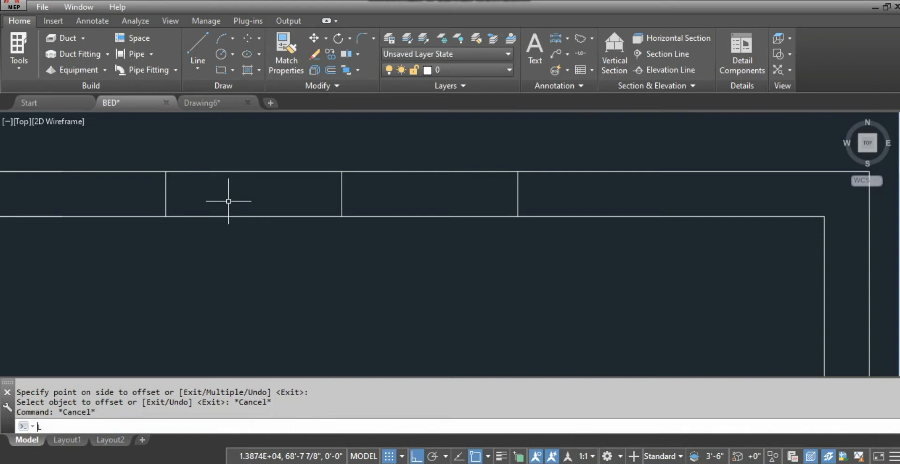
- Draw a horizontal line joining the midpoints of the two outer lines that cross the top wall
{"action": "key", "text": "Return"}
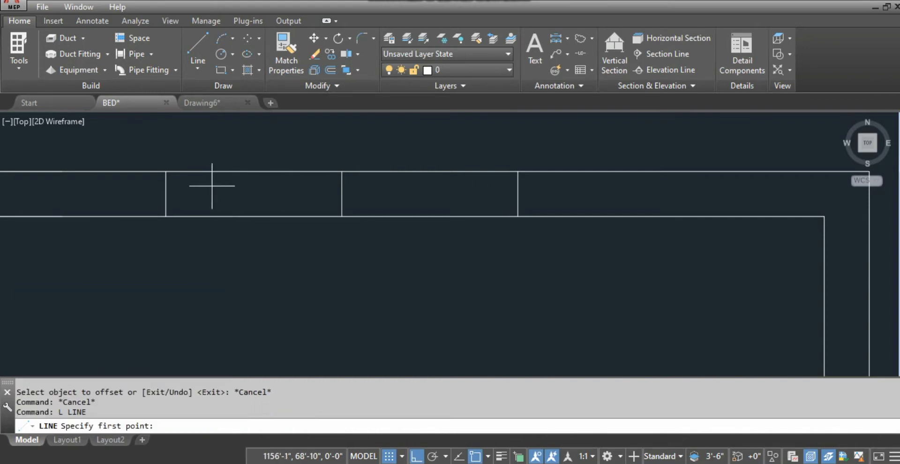
{"action": "left_click", "coordinate": [166, 195]}
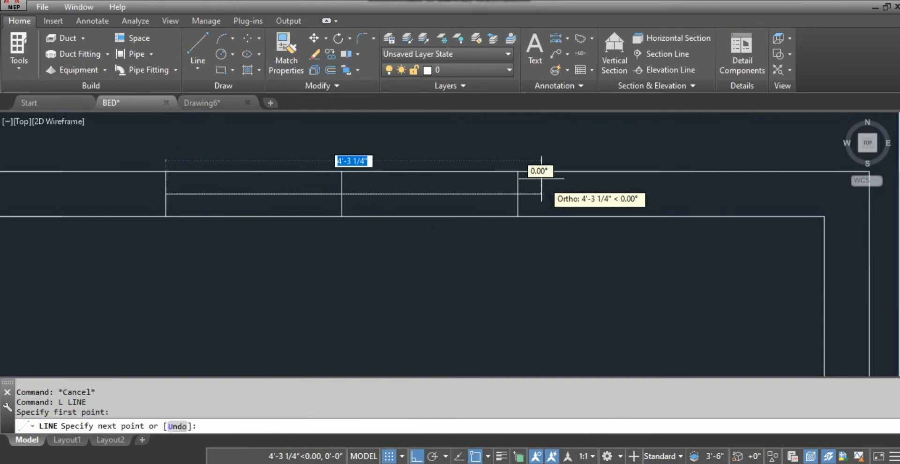
{"action": "left_click", "coordinate": [518, 193]}
{"action": "key", "text": "Escape"}
{"action": "key", "text": "Escape"}
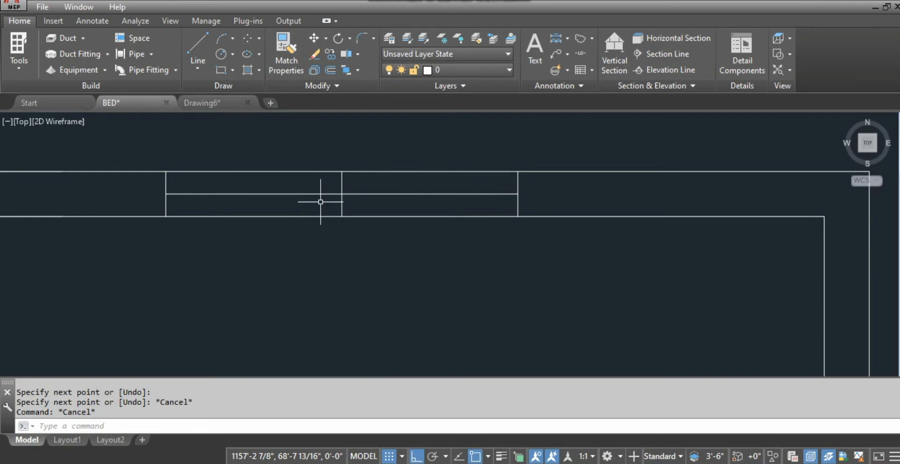
{"action": "type", "text": "o"}
{"action": "key", "text": "Return"}
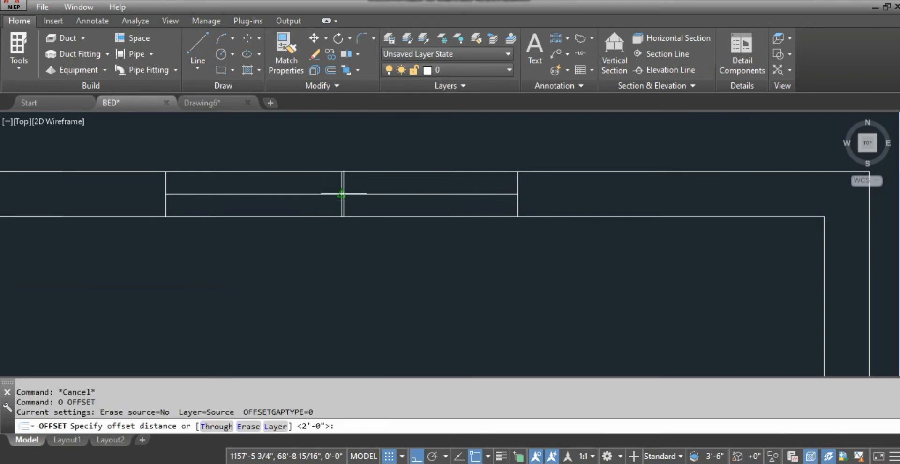
{"action": "key", "text": "Return"}
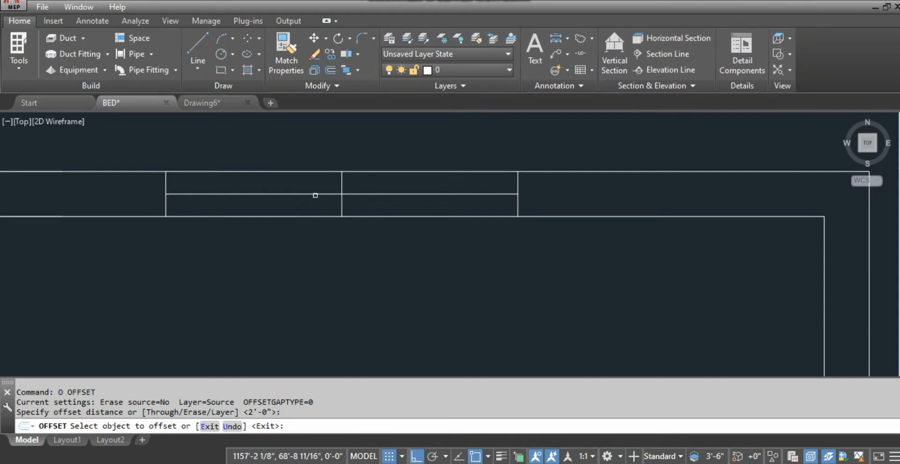
{"action": "key", "text": "Escape"}
- Offset the horizontal window line by 2" both above and below within the wall
{"action": "type", "text": "o"}
{"action": "key", "text": "Return"}
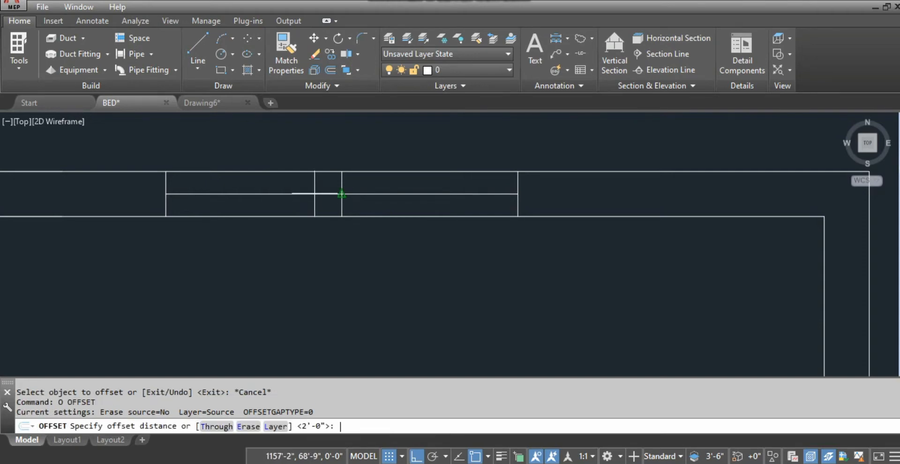
{"action": "left_click", "coordinate": [340, 193]}
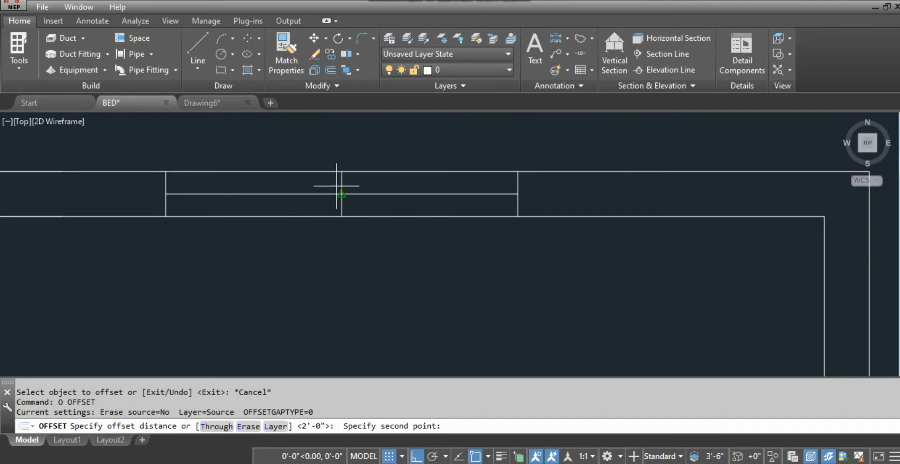
{"action": "type", "text": "2"}
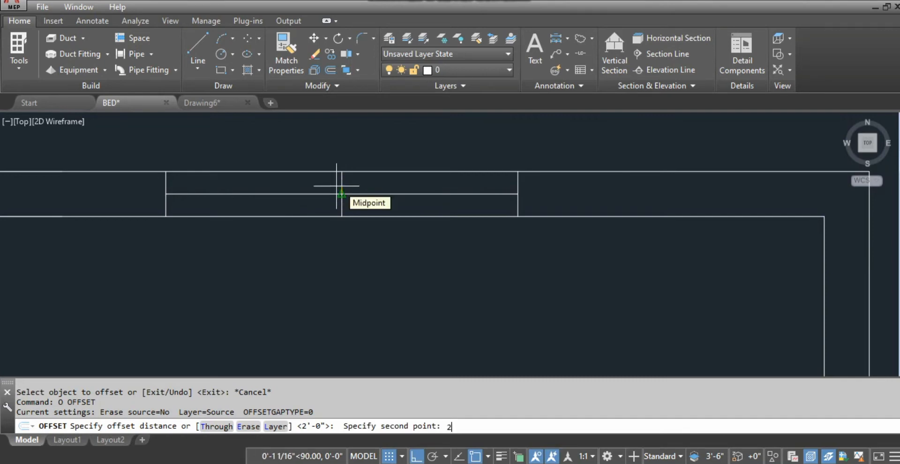
{"action": "key", "text": "Return"}
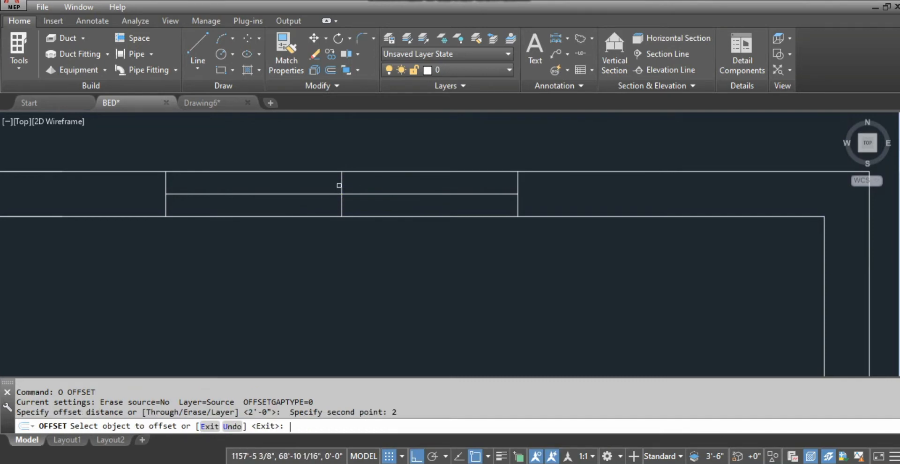
{"action": "left_click", "coordinate": [310, 194]}
{"action": "left_click", "coordinate": [312, 173]}
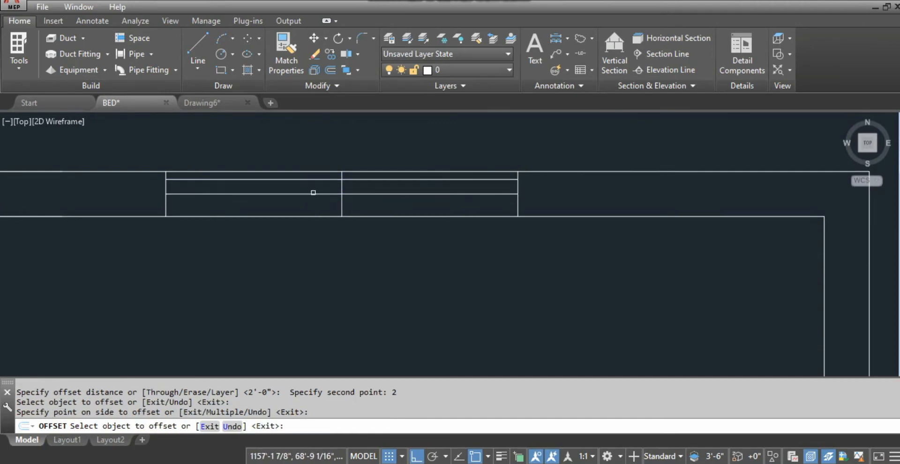
{"action": "left_click", "coordinate": [313, 194]}
{"action": "left_click", "coordinate": [302, 204]}
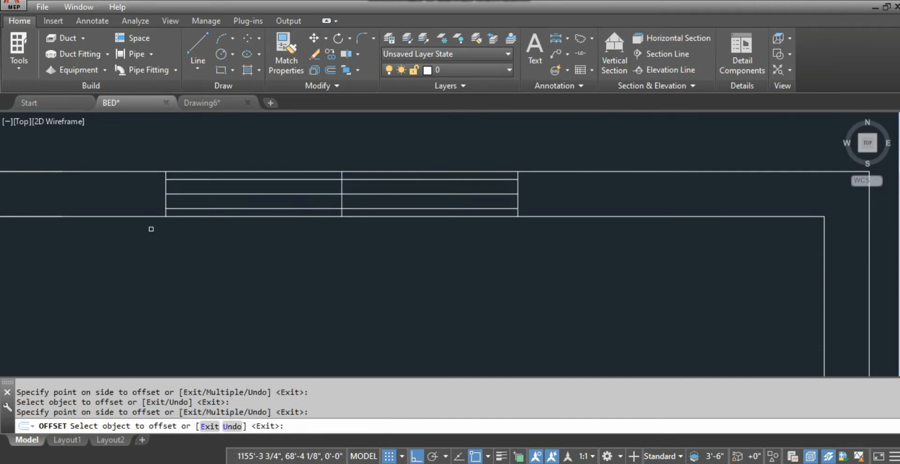
{"action": "key", "text": "Escape"}
- Erase the middle vertical line that crosses the window opening
{"action": "left_click", "coordinate": [341, 200]}
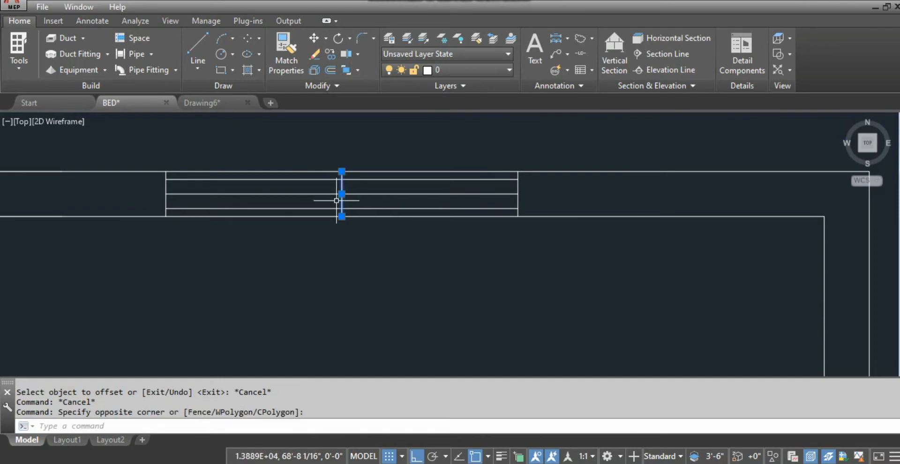
{"action": "type", "text": "e"}
{"action": "key", "text": "Return"}
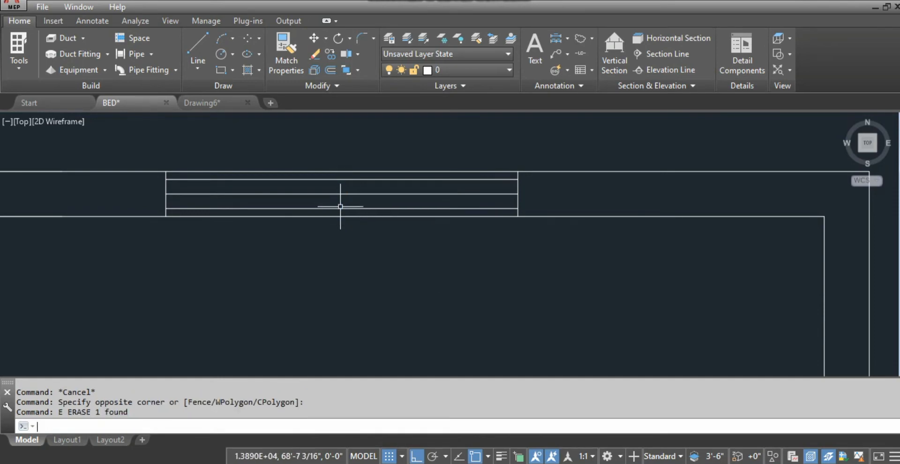
{"action": "key", "text": "Escape"}
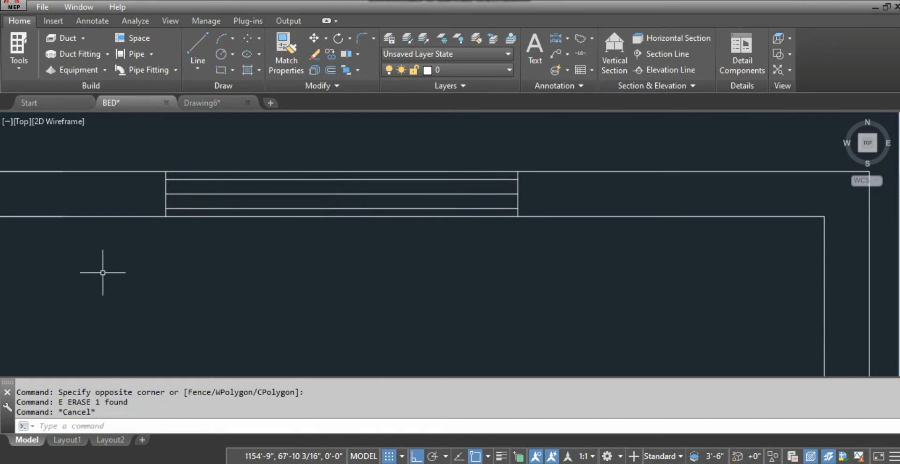
- Copy all the window lines from the top wall's outer midpoint to the outer midpoint of the right room's top wall
{"action": "left_click", "coordinate": [132, 259]}
{"action": "left_click", "coordinate": [560, 126]}
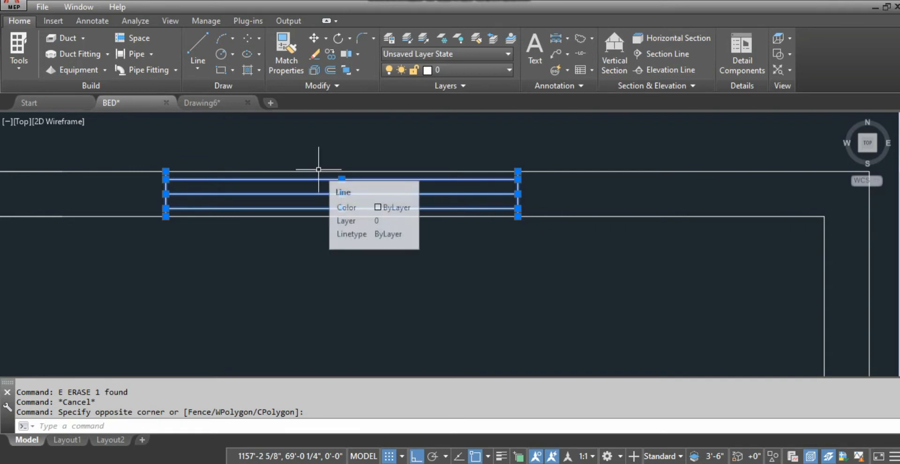
{"action": "type", "text": "c"}
{"action": "key", "text": "Return"}
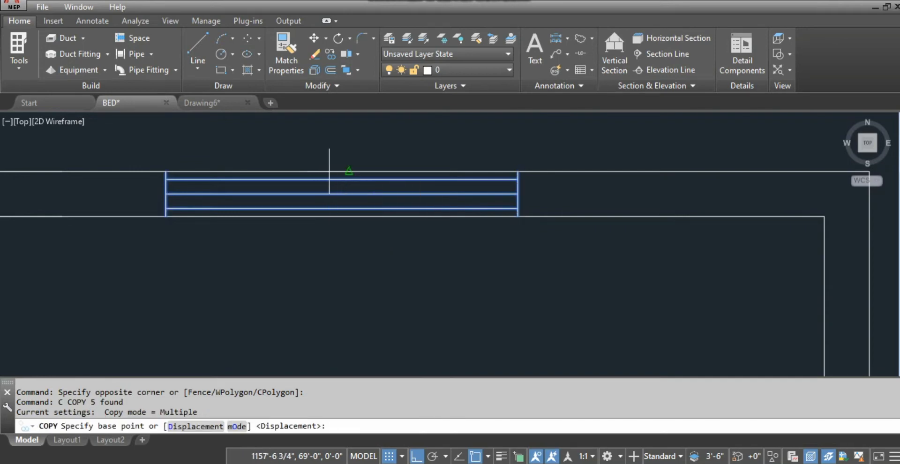
{"action": "left_click", "coordinate": [349, 171]}
{"action": "scroll", "coordinate": [336, 186], "scroll_direction": "down", "scroll_amount": 3}
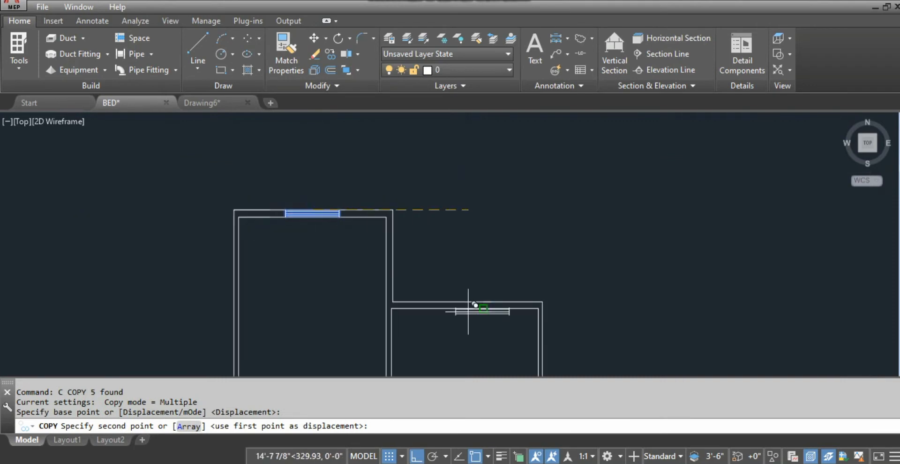
{"action": "scroll", "coordinate": [472, 308], "scroll_direction": "up", "scroll_amount": 5}
{"action": "left_click", "coordinate": [486, 285]}
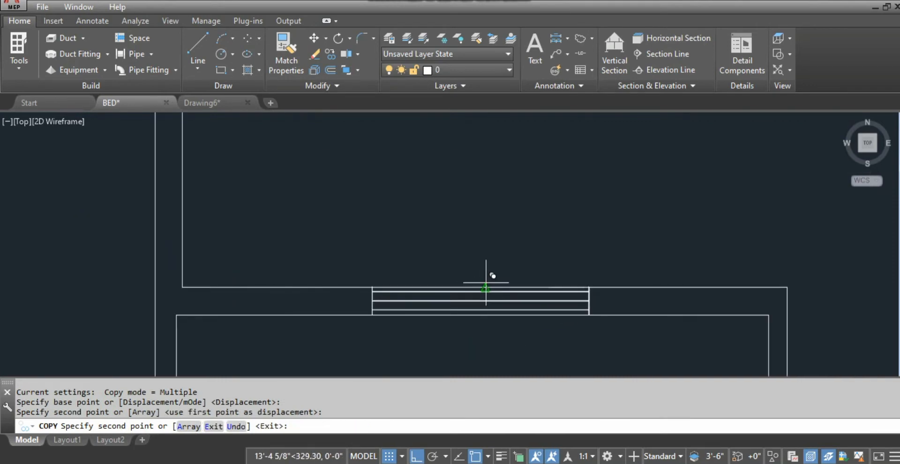
{"action": "key", "text": "Escape"}
{"action": "scroll", "coordinate": [527, 213], "scroll_direction": "down", "scroll_amount": 6}
{"action": "scroll", "coordinate": [412, 175], "scroll_direction": "up", "scroll_amount": 4}
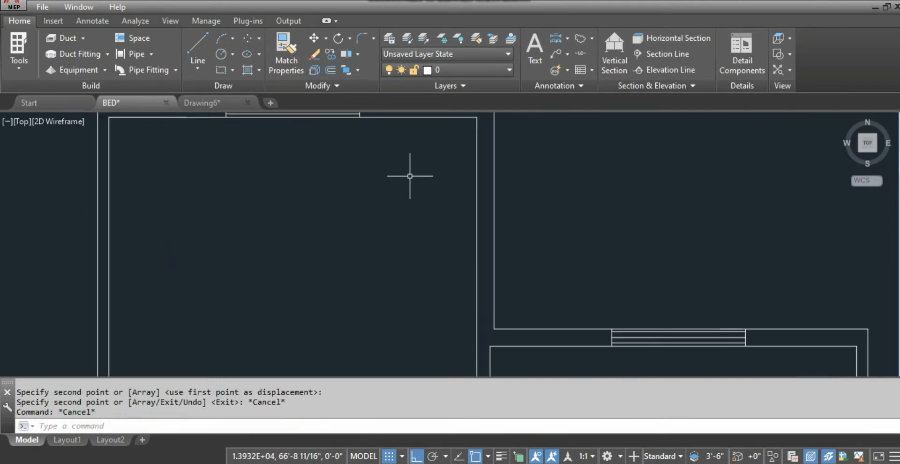
{"action": "scroll", "coordinate": [381, 201], "scroll_direction": "down", "scroll_amount": 2}
{"action": "scroll", "coordinate": [381, 185], "scroll_direction": "down", "scroll_amount": 3}
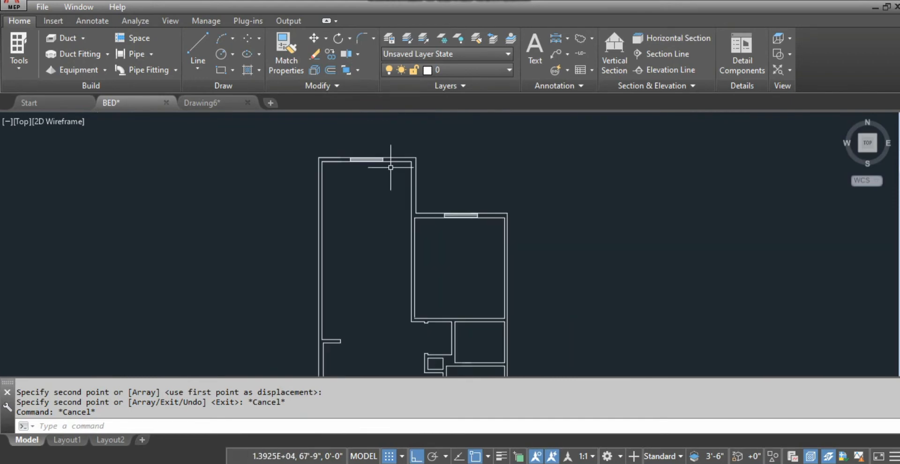
{"action": "scroll", "coordinate": [389, 186], "scroll_direction": "down", "scroll_amount": 2}
{"action": "scroll", "coordinate": [389, 186], "scroll_direction": "up", "scroll_amount": 2}
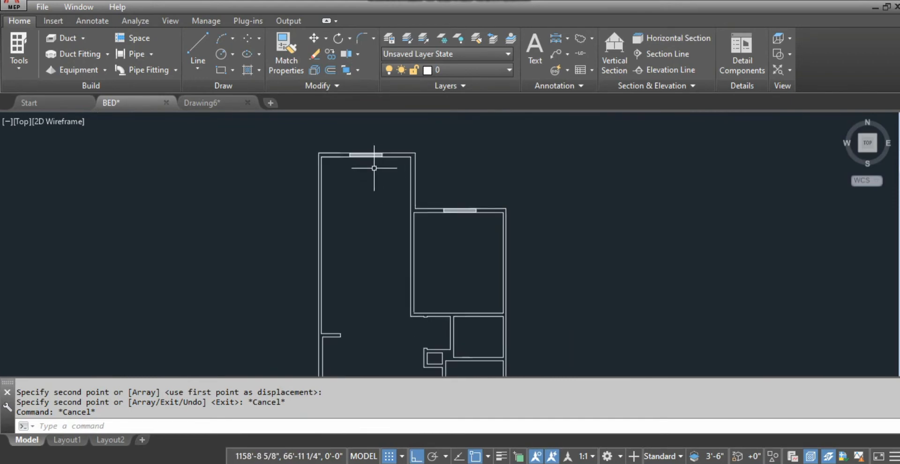
{"action": "scroll", "coordinate": [347, 141], "scroll_direction": "up", "scroll_amount": 2}
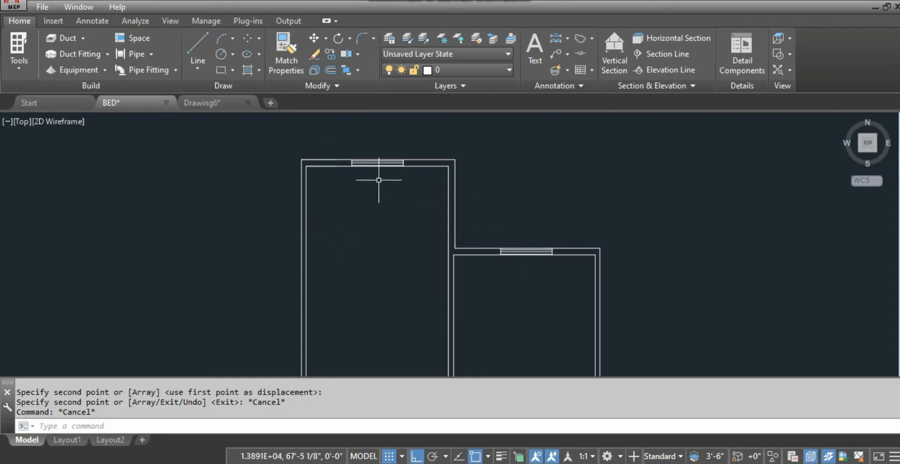
{"action": "scroll", "coordinate": [379, 180], "scroll_direction": "up", "scroll_amount": 2}
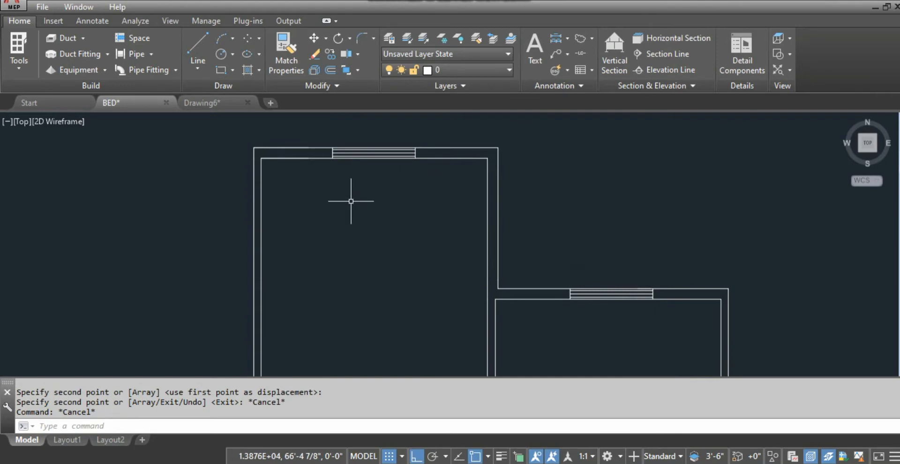
{"action": "key", "text": "Escape"}
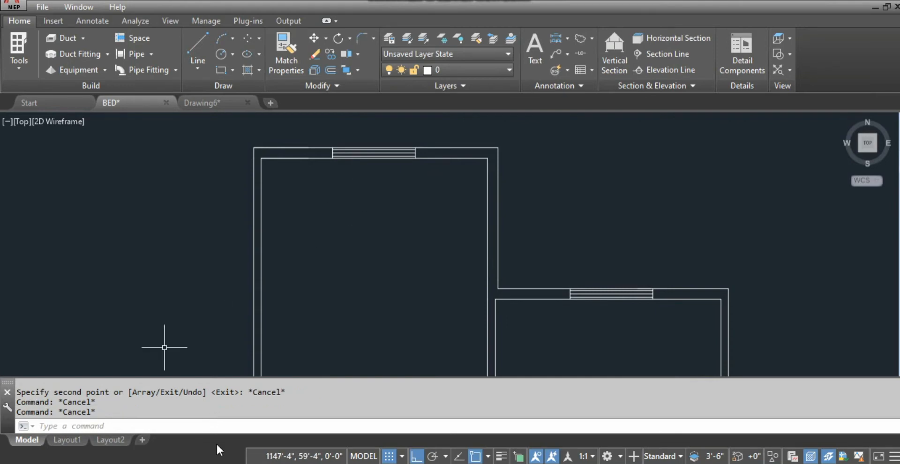
- Create a new layer in the layer properties manager and make it the current layer
{"action": "left_click", "coordinate": [228, 427]}
{"action": "type", "text": "LA"}
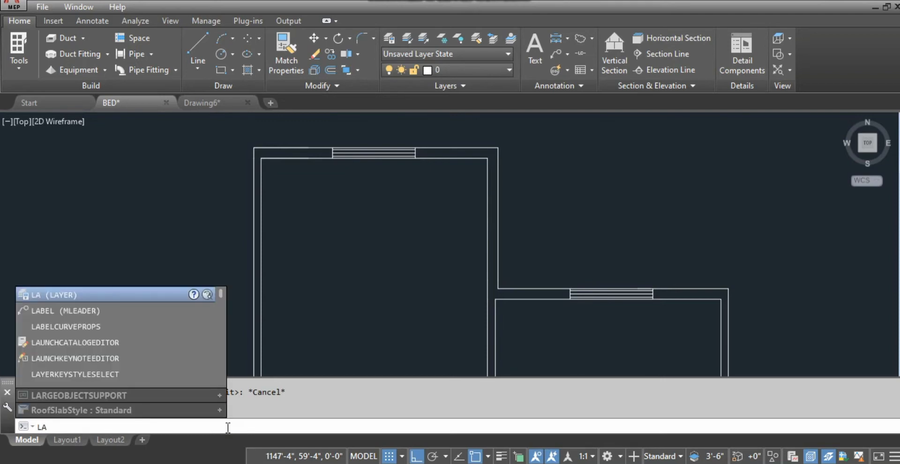
{"action": "key", "text": "Return"}
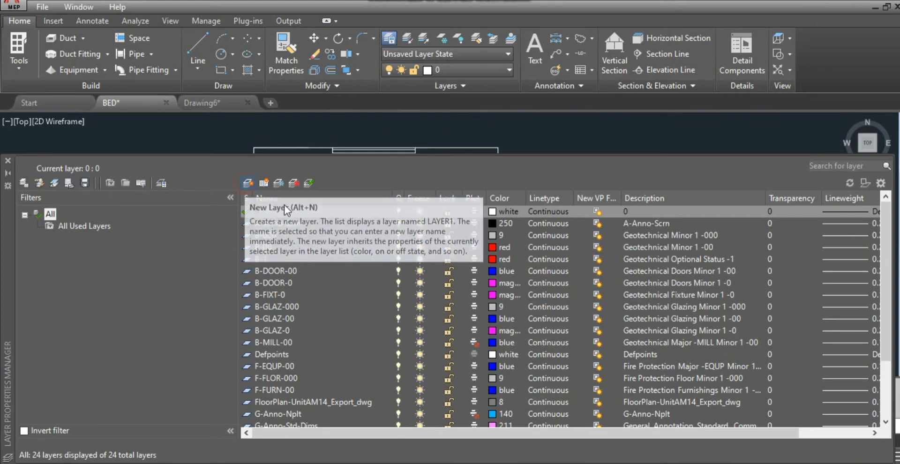
{"action": "left_click", "coordinate": [248, 183]}
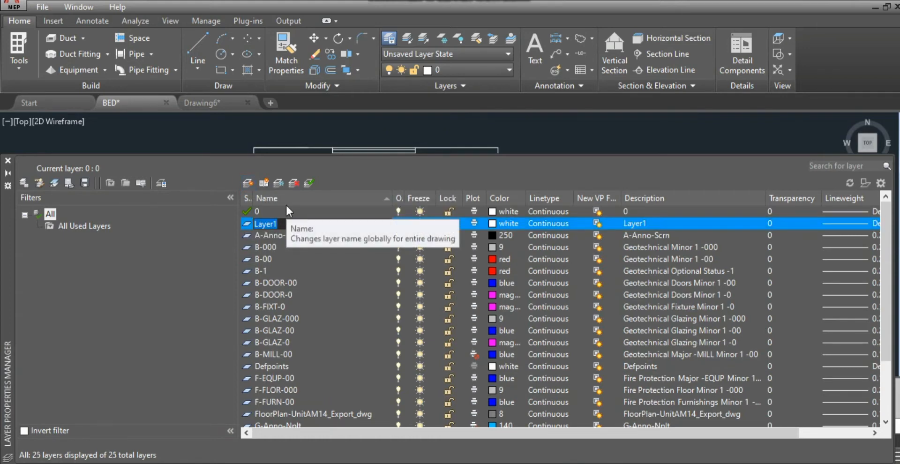
{"action": "left_click", "coordinate": [286, 203]}
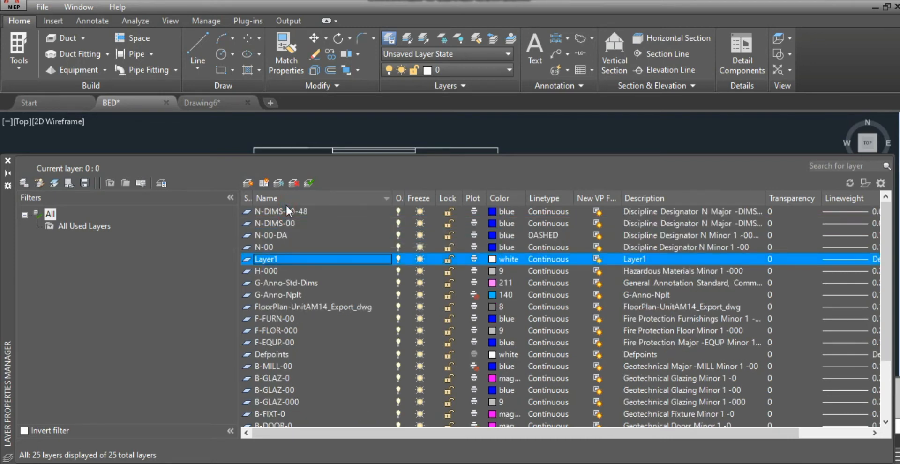
{"action": "double_click", "coordinate": [281, 257]}
{"action": "right_click", "coordinate": [276, 258]}
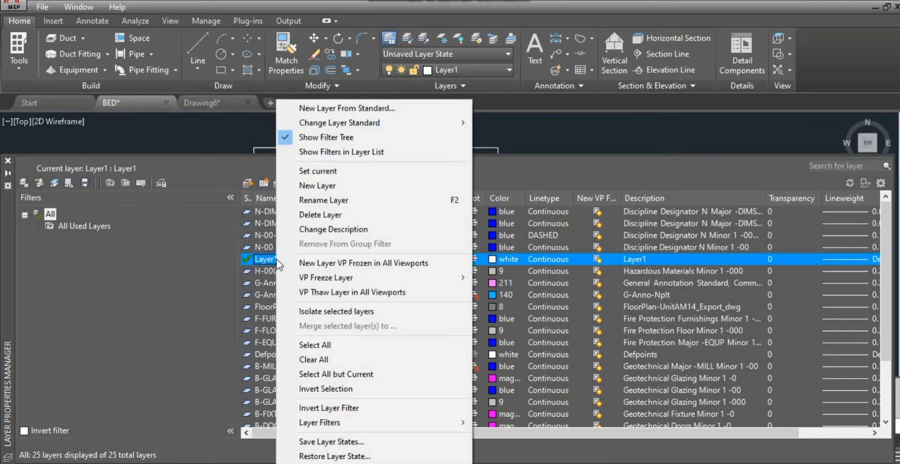
{"action": "key", "text": "Escape"}
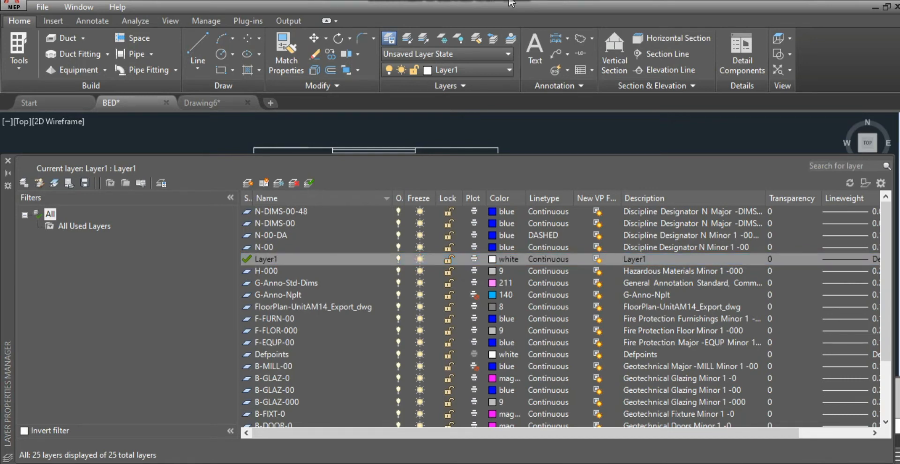
- Rename the new layer as WINDOW
{"action": "left_click", "coordinate": [296, 259]}
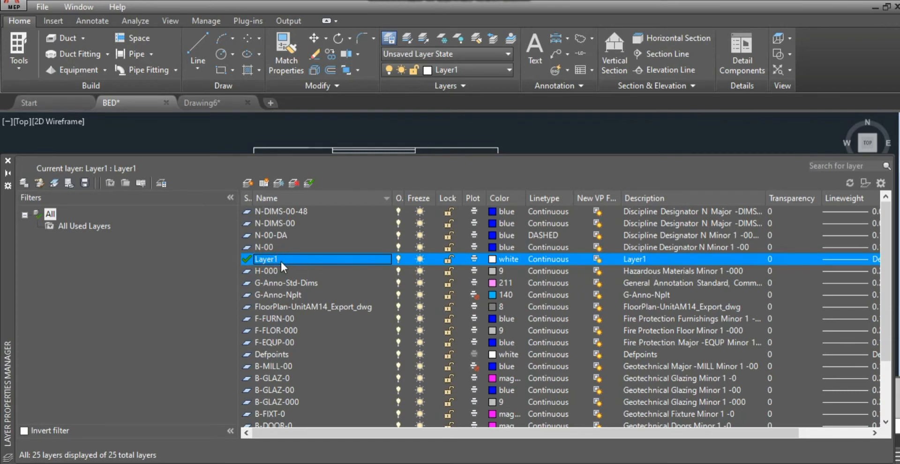
{"action": "right_click", "coordinate": [282, 260]}
{"action": "key", "text": "Escape"}
{"action": "left_click", "coordinate": [283, 260]}
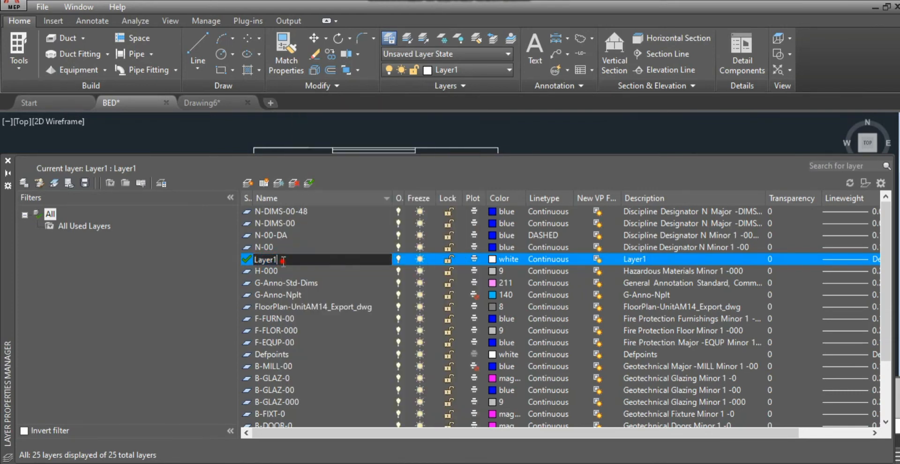
{"action": "type", "text": "WINDOW"}
- Set the WINDOW layer's color to blue and close the layer properties manager
{"action": "left_click", "coordinate": [491, 260]}
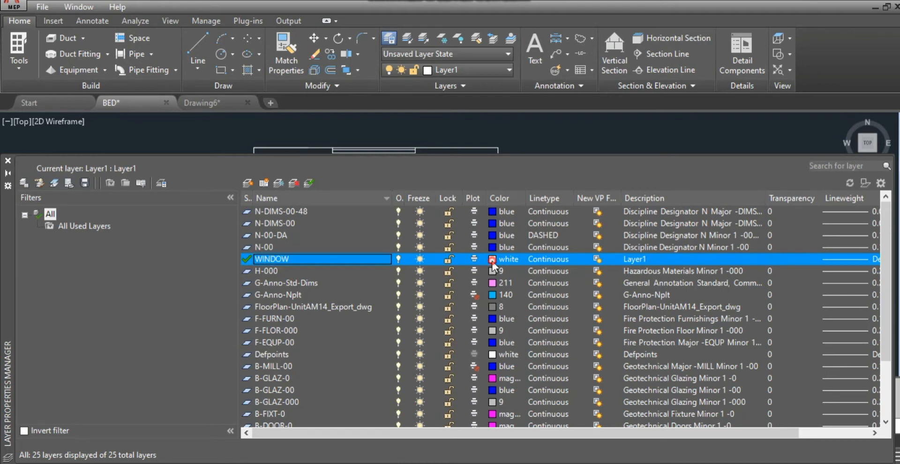
{"action": "left_click", "coordinate": [413, 239]}
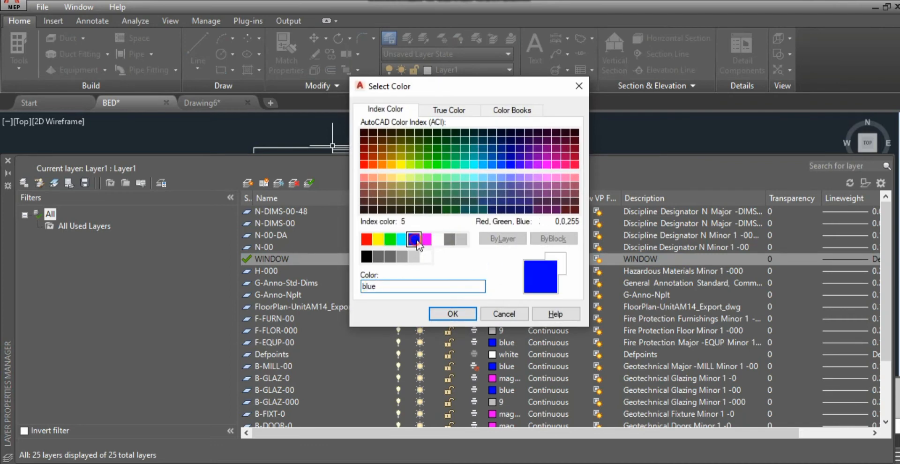
{"action": "left_click", "coordinate": [453, 313]}
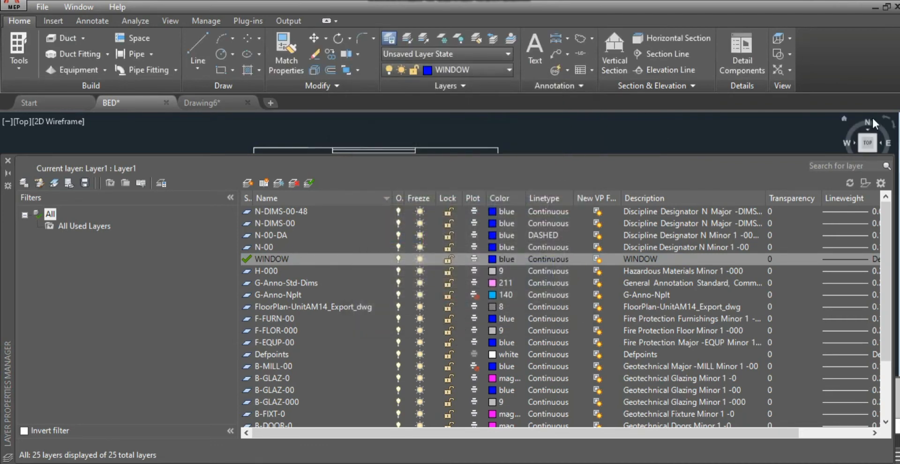
{"action": "left_click", "coordinate": [8, 161]}
- Move all the window lines in the left room's top wall to the WINDOW layer
{"action": "left_click", "coordinate": [314, 179]}
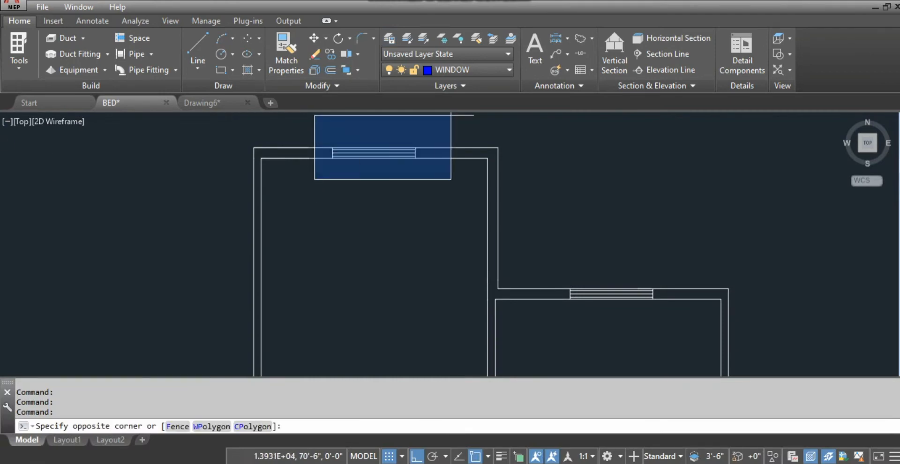
{"action": "left_click", "coordinate": [457, 114]}
{"action": "left_click", "coordinate": [437, 71]}
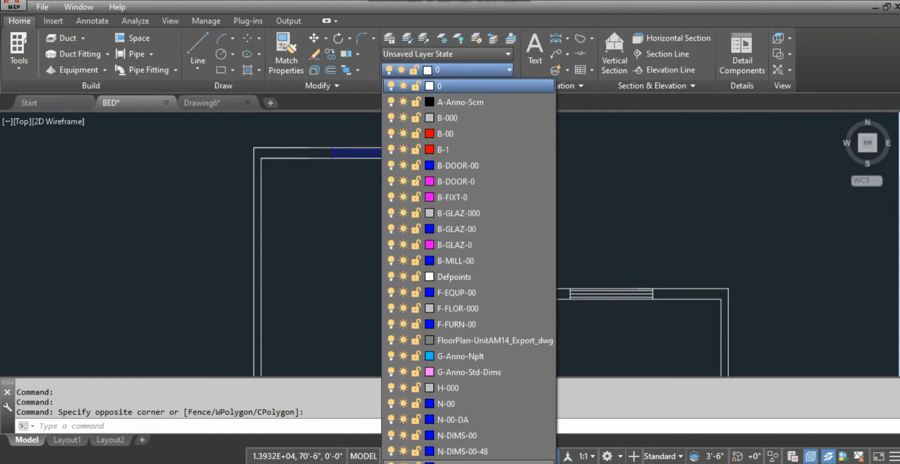
{"action": "left_click", "coordinate": [492, 443]}
- Move all the window lines in the right room's top wall to the WINDOW layer
{"action": "left_click", "coordinate": [568, 325]}
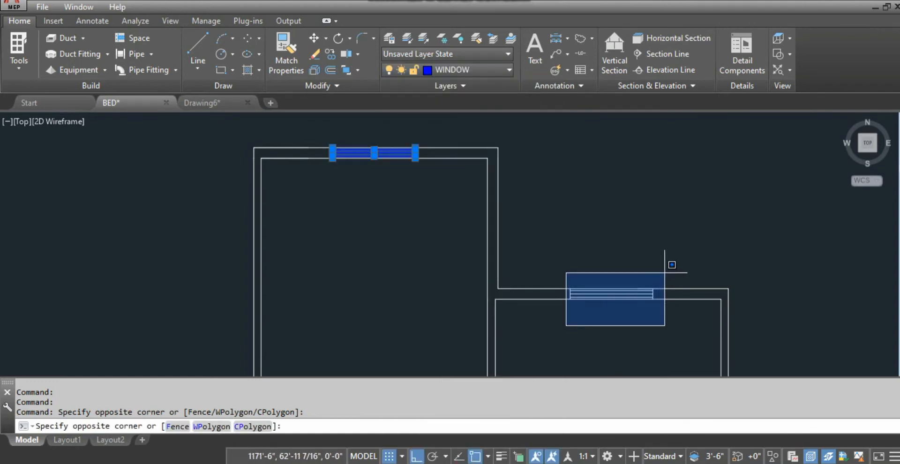
{"action": "left_click", "coordinate": [673, 271]}
{"action": "left_click", "coordinate": [447, 70]}
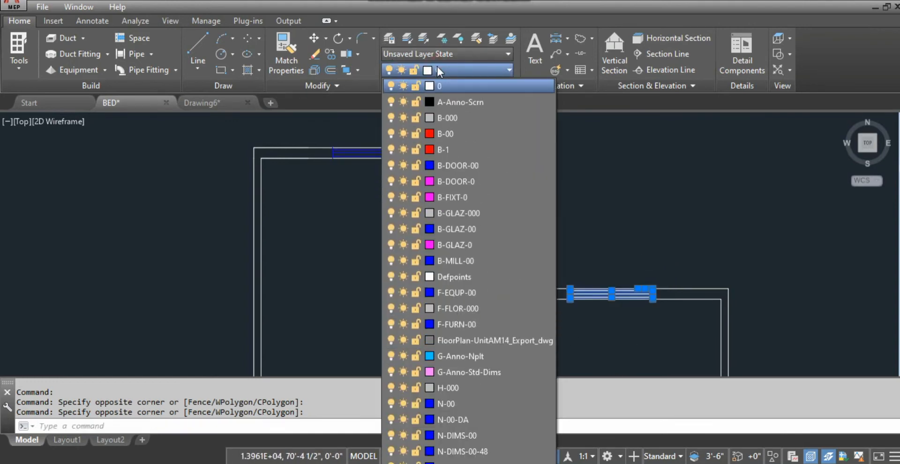
{"action": "left_click", "coordinate": [450, 462]}
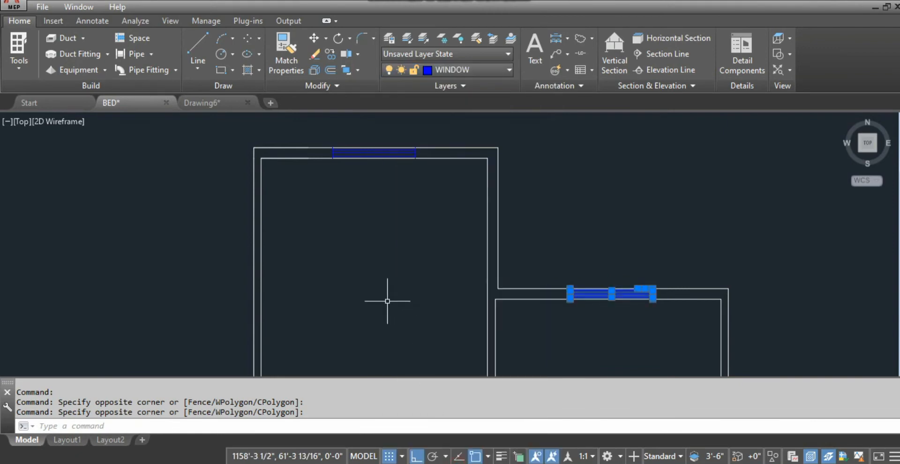
{"action": "scroll", "coordinate": [328, 271], "scroll_direction": "down", "scroll_amount": 2}
{"action": "key", "text": "Escape"}
- Draw connected lines from the corner where the two rooms' walls meet: 4" up, across the shared wall, and back down along its other face
{"action": "scroll", "coordinate": [356, 277], "scroll_direction": "up", "scroll_amount": 5}
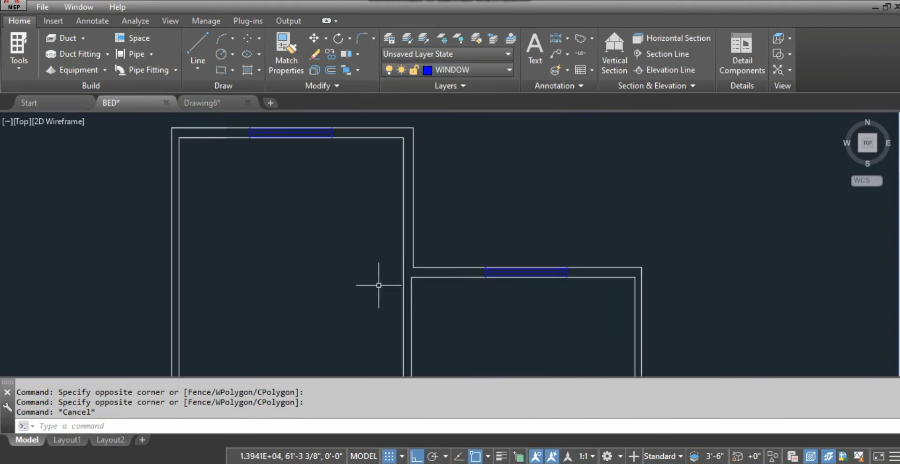
{"action": "scroll", "coordinate": [378, 283], "scroll_direction": "down", "scroll_amount": 2}
{"action": "scroll", "coordinate": [417, 284], "scroll_direction": "down", "scroll_amount": 2}
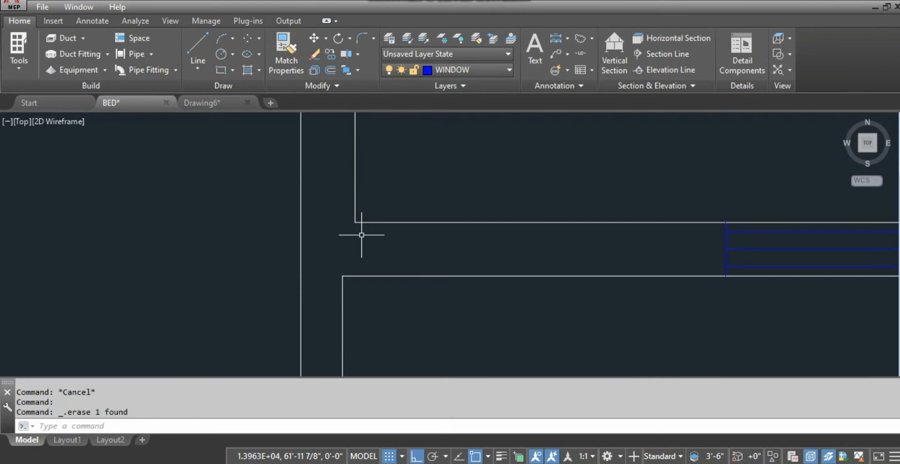
{"action": "key", "text": "Escape"}
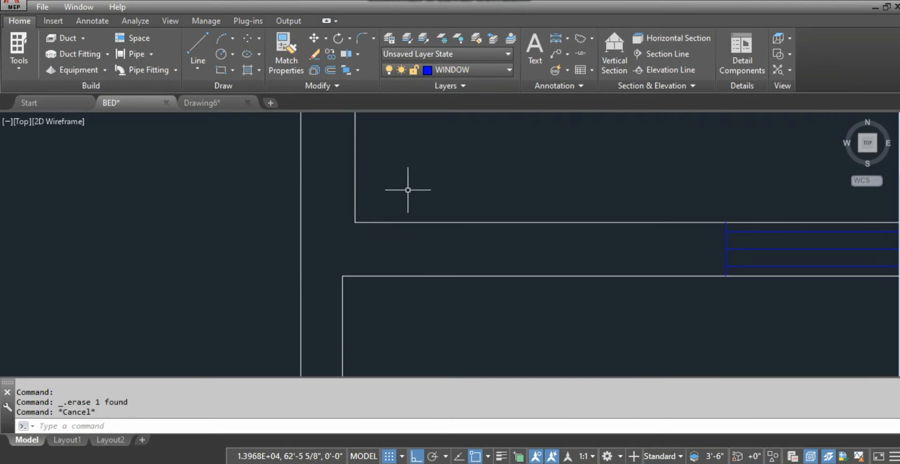
{"action": "key", "text": "Escape"}
{"action": "type", "text": "L"}
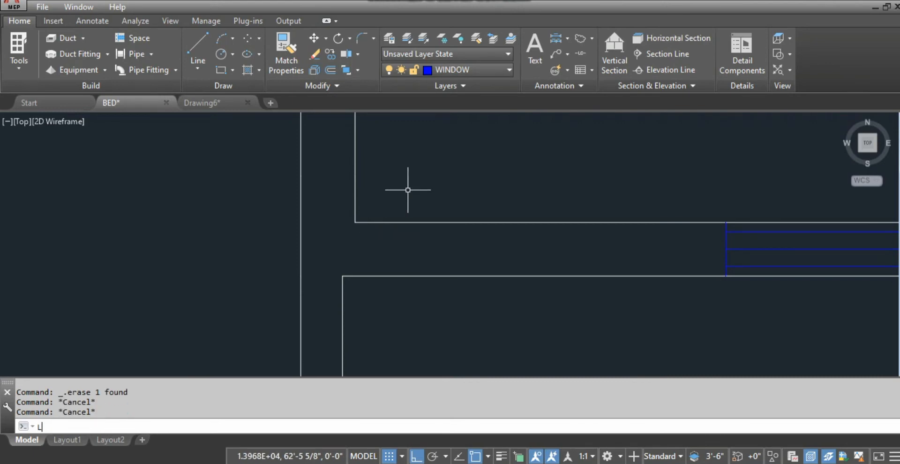
{"action": "key", "text": "Return"}
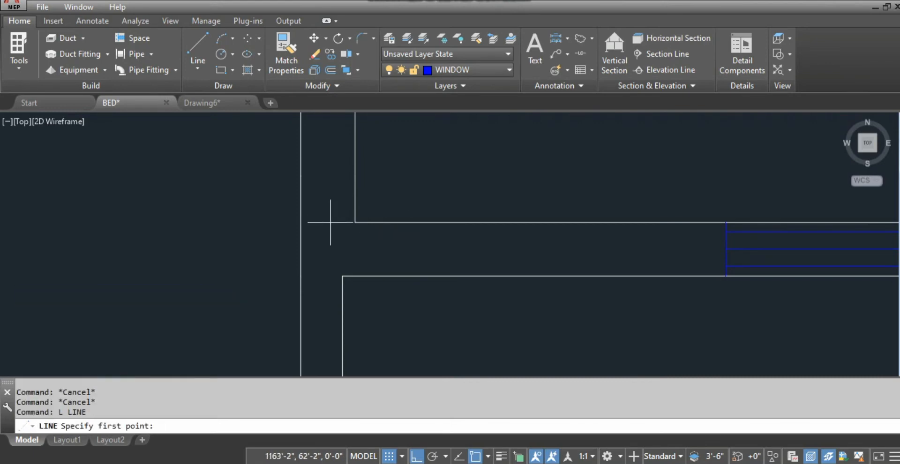
{"action": "left_click", "coordinate": [355, 222]}
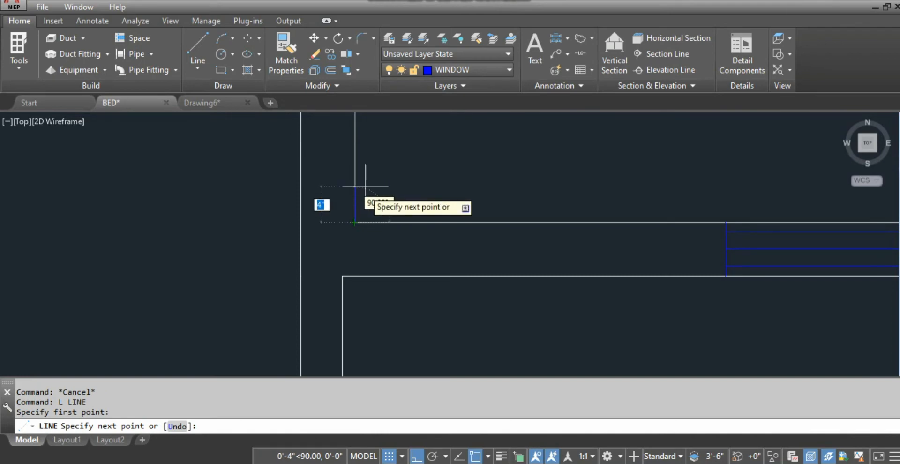
{"action": "key", "text": "Return"}
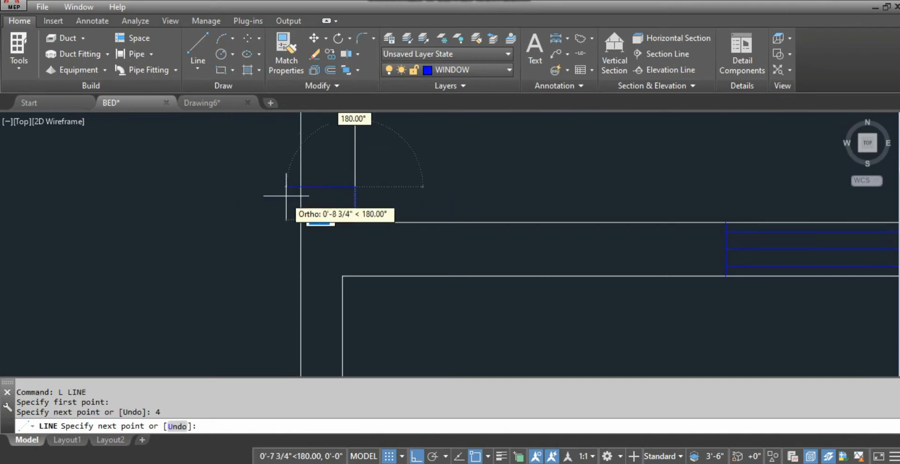
{"action": "left_click", "coordinate": [295, 187]}
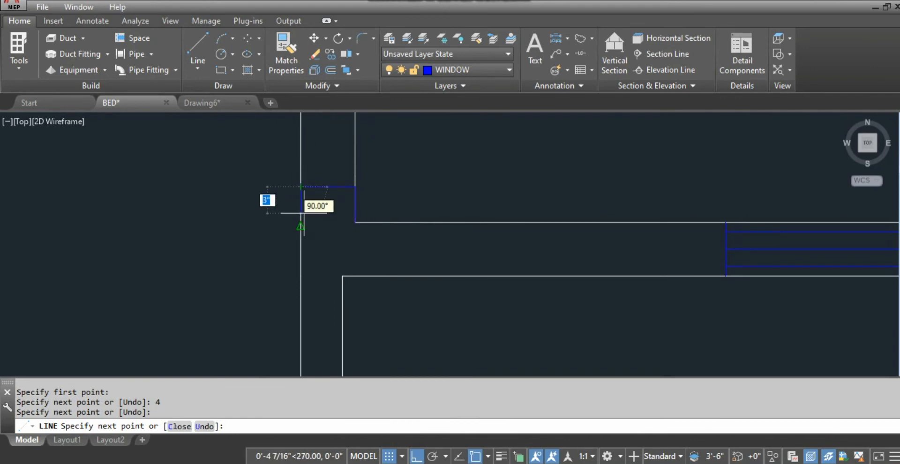
{"action": "left_click", "coordinate": [295, 222]}
{"action": "key", "text": "Escape"}
{"action": "key", "text": "Escape"}
- Move the three new lines at the shared wall's corner to layer 0
{"action": "left_click", "coordinate": [275, 235]}
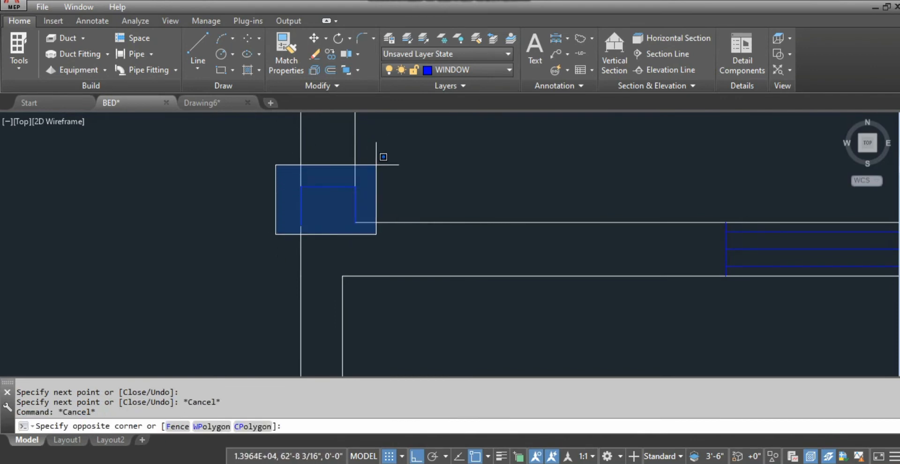
{"action": "left_click", "coordinate": [381, 155]}
{"action": "key", "text": "Escape"}
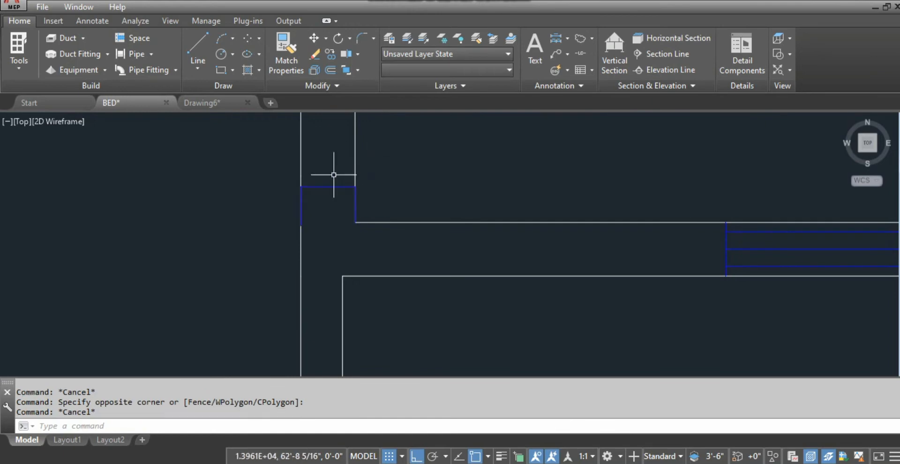
{"action": "left_click", "coordinate": [332, 187]}
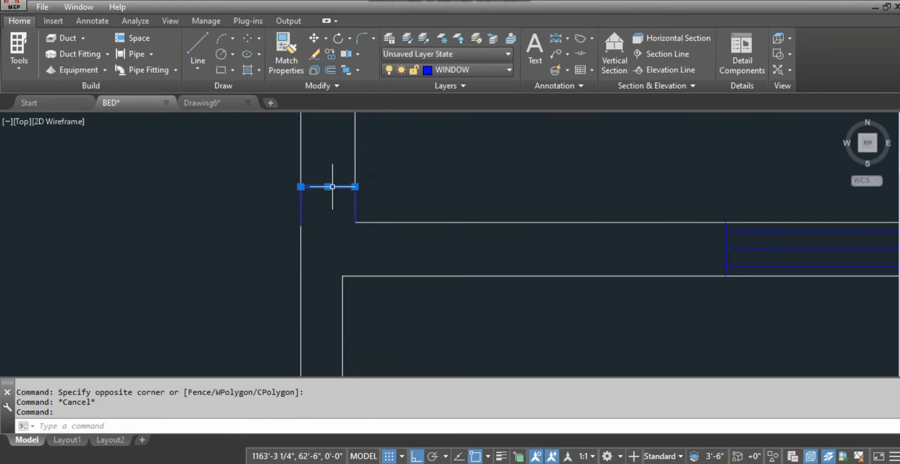
{"action": "left_click", "coordinate": [273, 243]}
{"action": "left_click", "coordinate": [411, 149]}
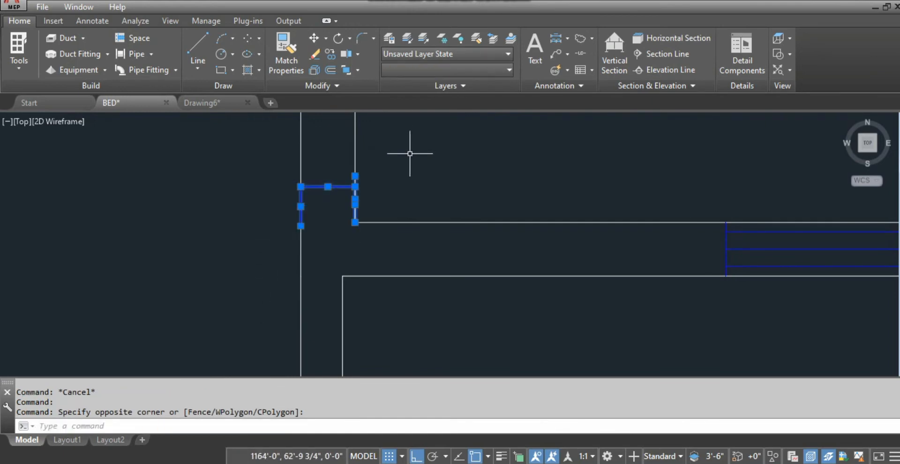
{"action": "left_click", "coordinate": [446, 70]}
{"action": "left_click", "coordinate": [441, 86]}
{"action": "key", "text": "Escape"}
{"action": "key", "text": "Escape"}
{"action": "scroll", "coordinate": [309, 273], "scroll_direction": "down", "scroll_amount": 2}
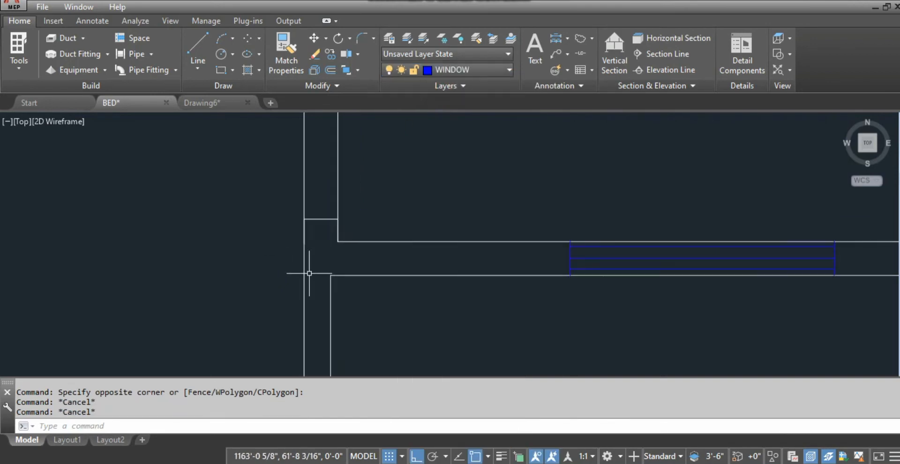
{"action": "scroll", "coordinate": [333, 199], "scroll_direction": "up", "scroll_amount": 2}
{"action": "type", "text": "L"}
{"action": "key", "text": "Return"}
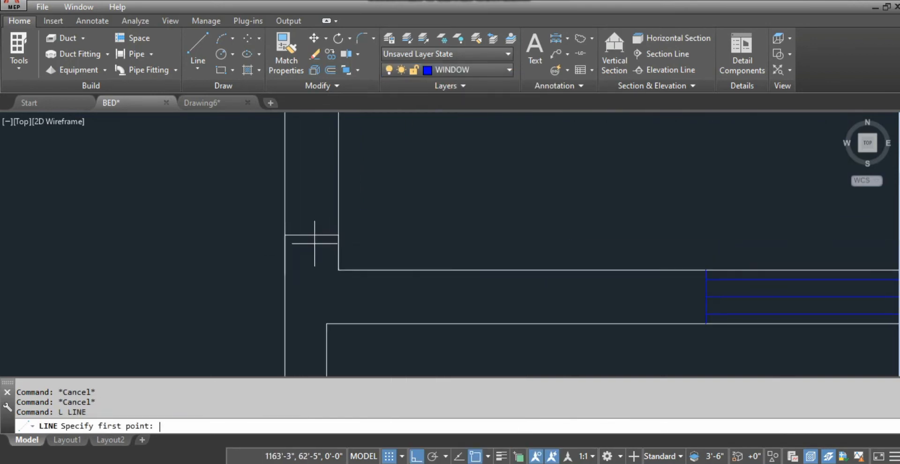
{"action": "left_click", "coordinate": [311, 236]}
{"action": "scroll", "coordinate": [291, 346], "scroll_direction": "down", "scroll_amount": 3}
{"action": "scroll", "coordinate": [302, 341], "scroll_direction": "up", "scroll_amount": 5}
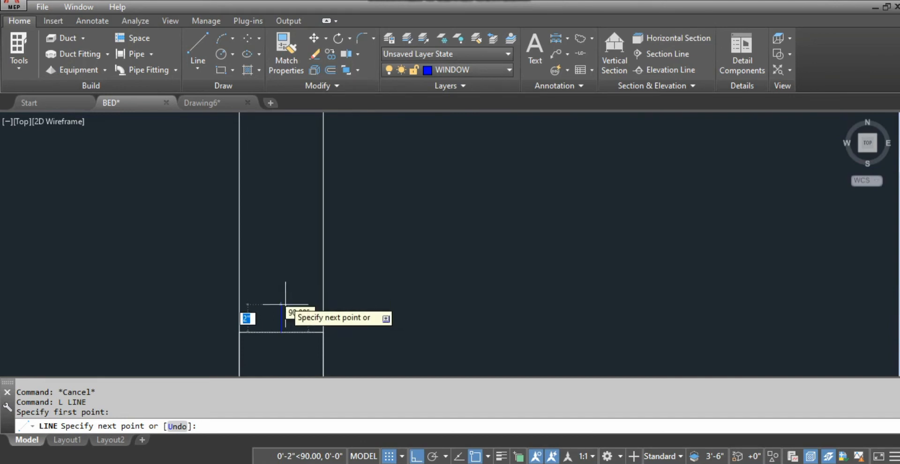
{"action": "key", "text": "Escape"}
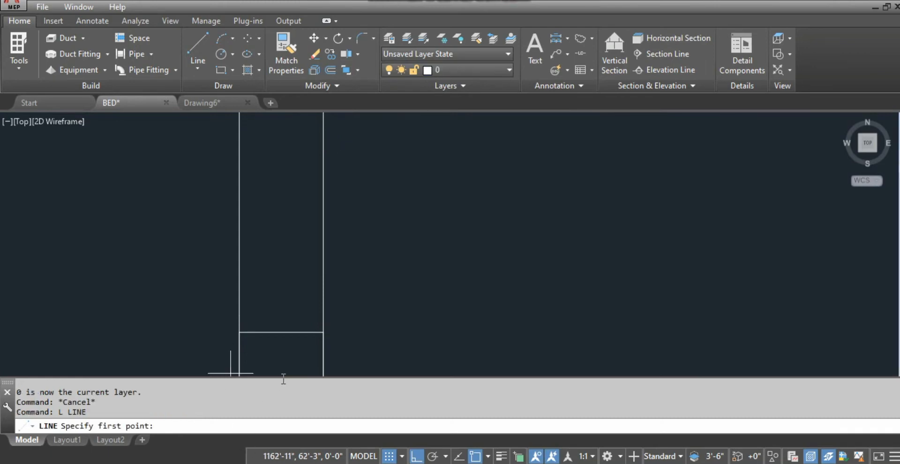
- Draw connected lines from the midpoint of the wall's cap line: 1.5" up, 2.5' to the right, and 1.5" up
{"action": "left_click", "coordinate": [281, 332]}
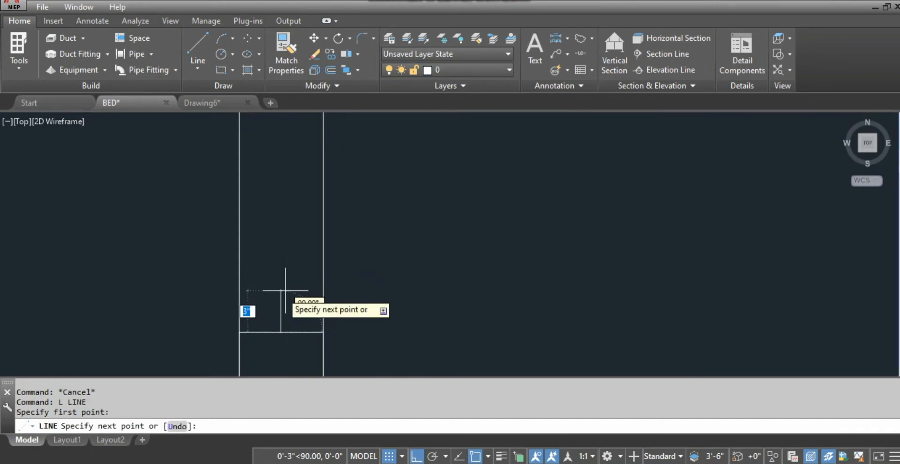
{"action": "key", "text": "Return"}
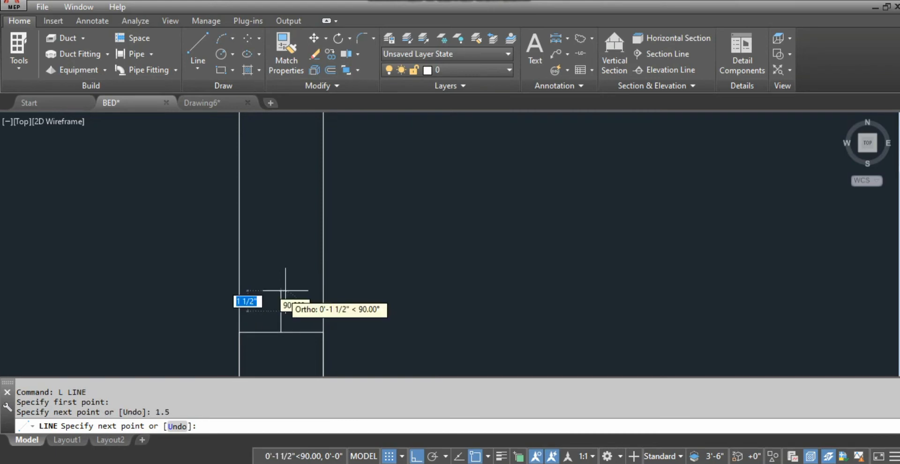
{"action": "scroll", "coordinate": [181, 297], "scroll_direction": "down", "scroll_amount": 1}
{"action": "scroll", "coordinate": [469, 284], "scroll_direction": "down", "scroll_amount": 2}
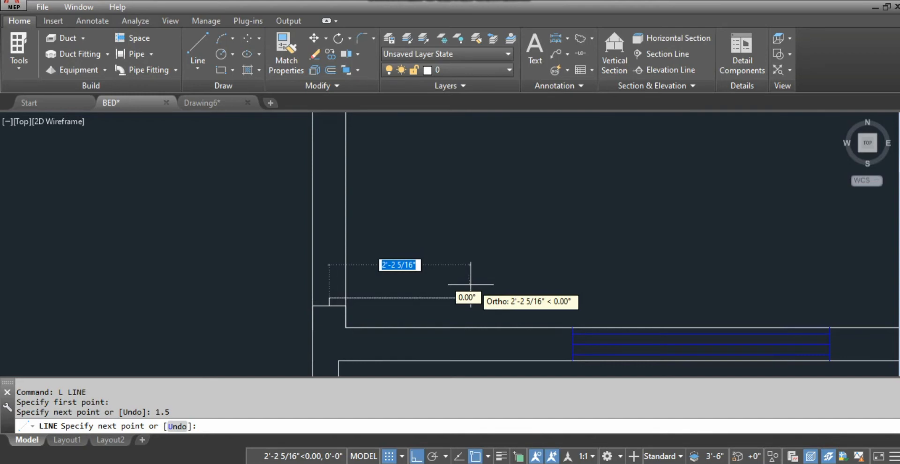
{"action": "type", "text": "2.5"}
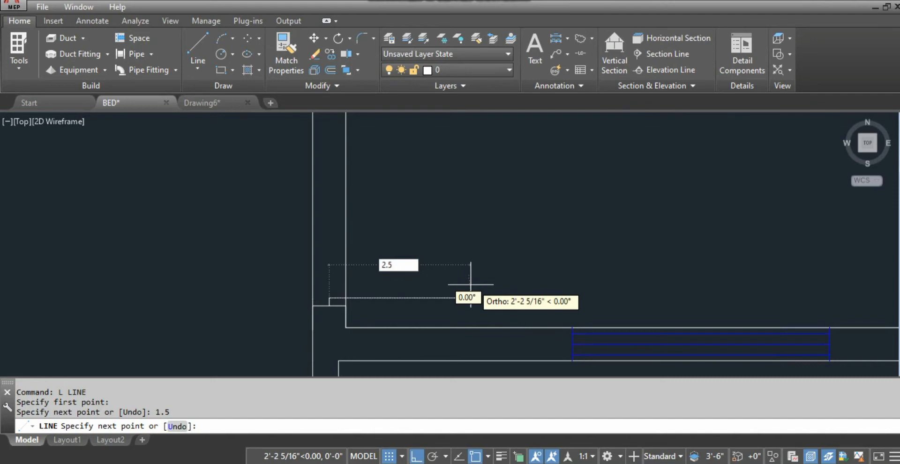
{"action": "key", "text": "Return"}
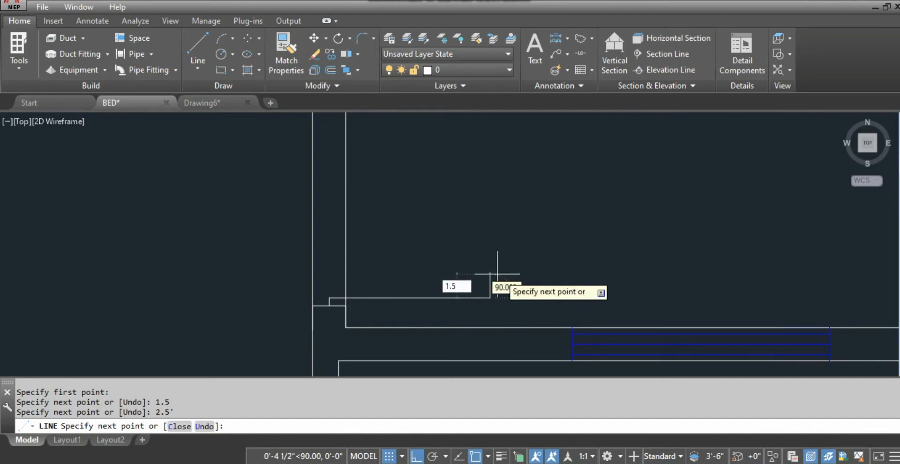
{"action": "key", "text": "Return"}
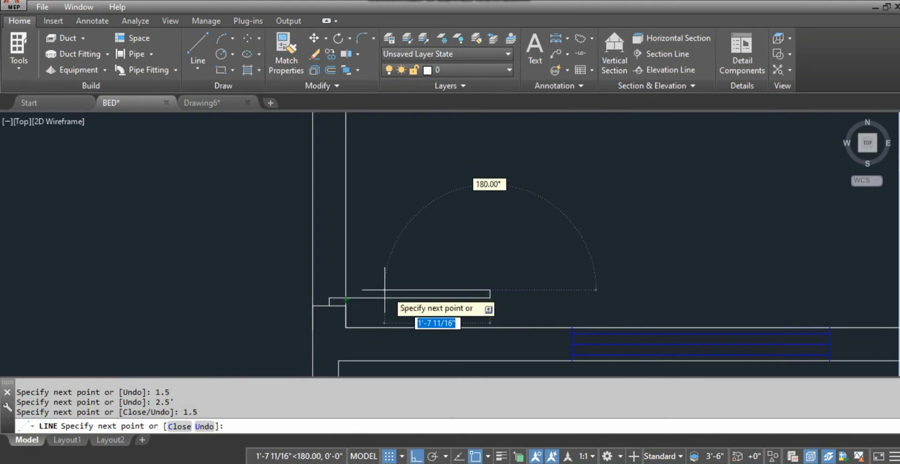
{"action": "type", "text": "2.5"}
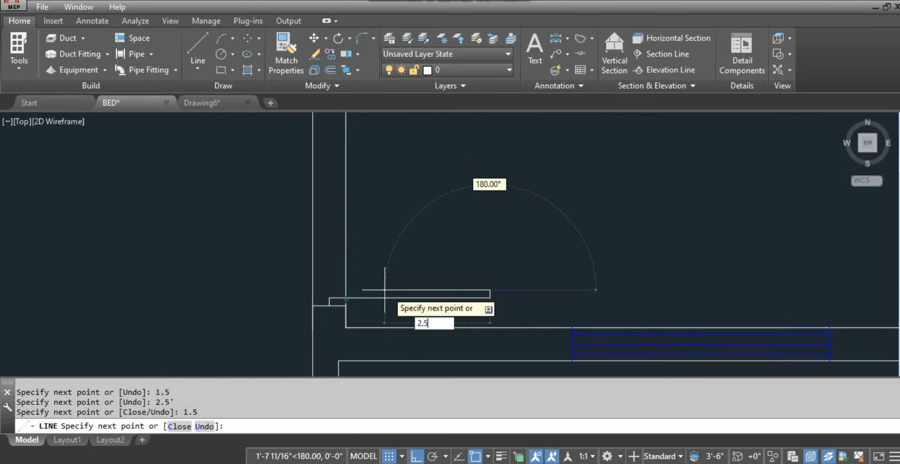
{"action": "key", "text": "Return"}
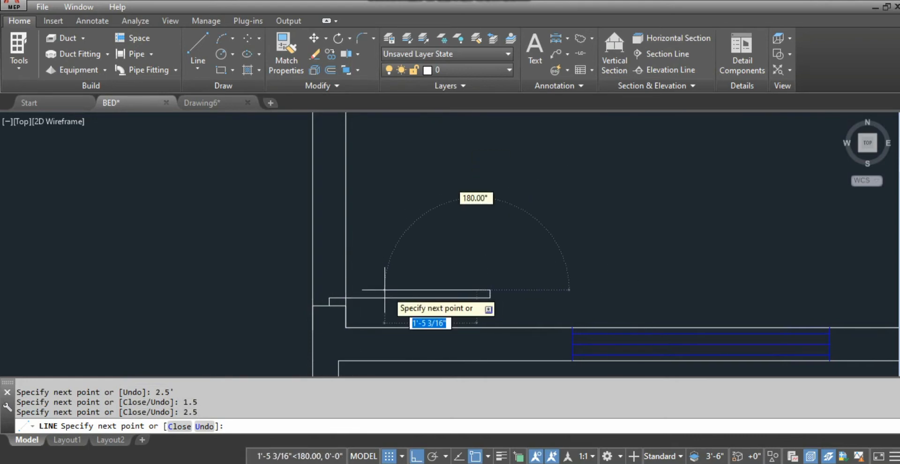
{"action": "key", "text": "Escape"}
{"action": "left_click", "coordinate": [483, 290]}
{"action": "mouse_move", "coordinate": [477, 289]}
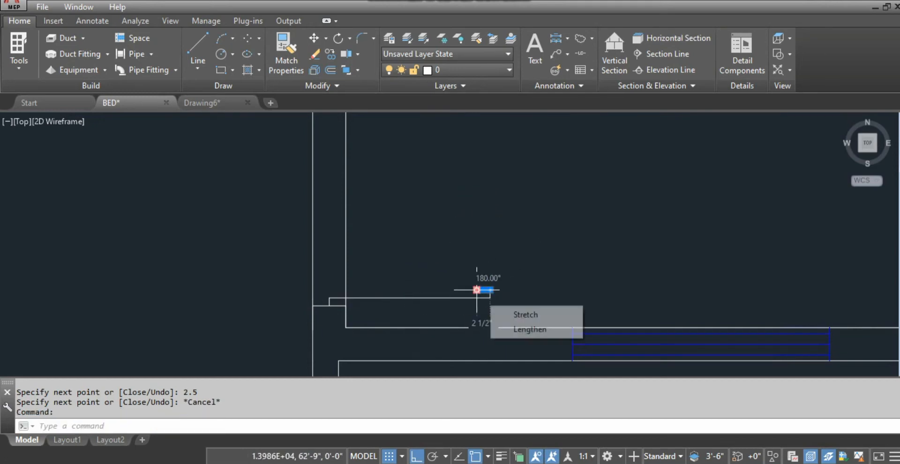
{"action": "type", "text": "e"}
{"action": "key", "text": "Return"}
{"action": "key", "text": "Escape"}
- Draw the door leaf's upper edge 2.5' to the left from the top of the short end line
{"action": "type", "text": "l"}
{"action": "key", "text": "Return"}
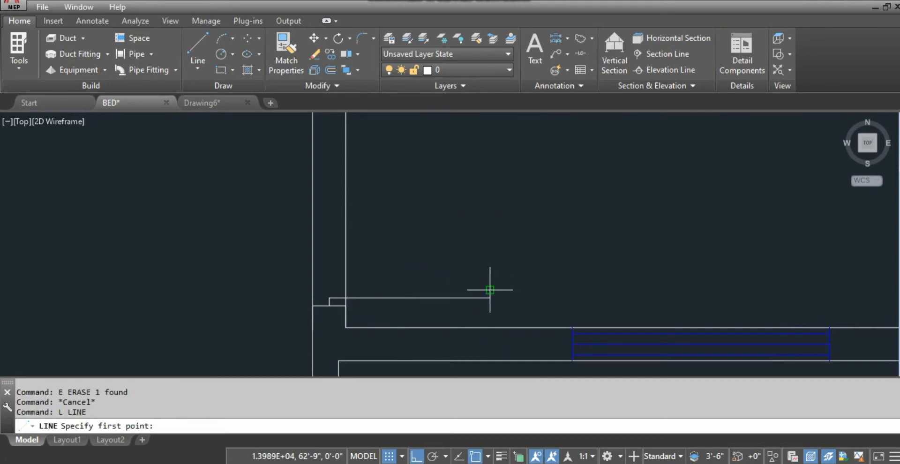
{"action": "left_click", "coordinate": [489, 290]}
{"action": "type", "text": "2.5"}
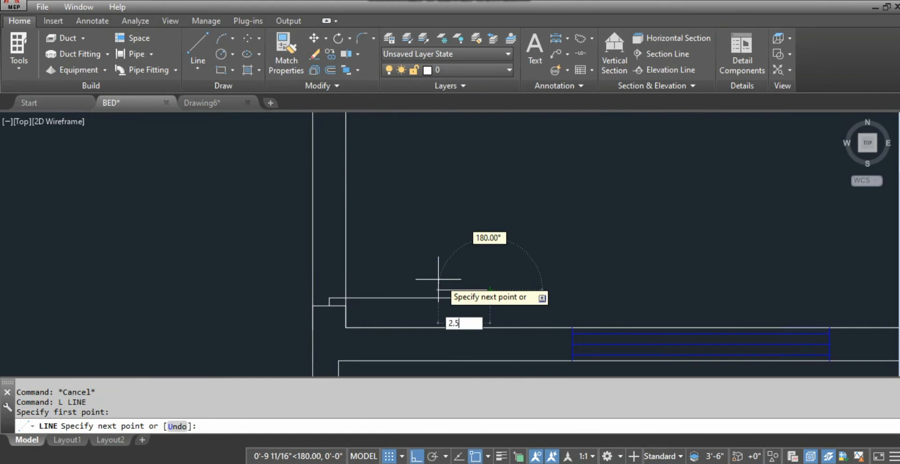
{"action": "type", "text": "'"}
{"action": "key", "text": "Return"}
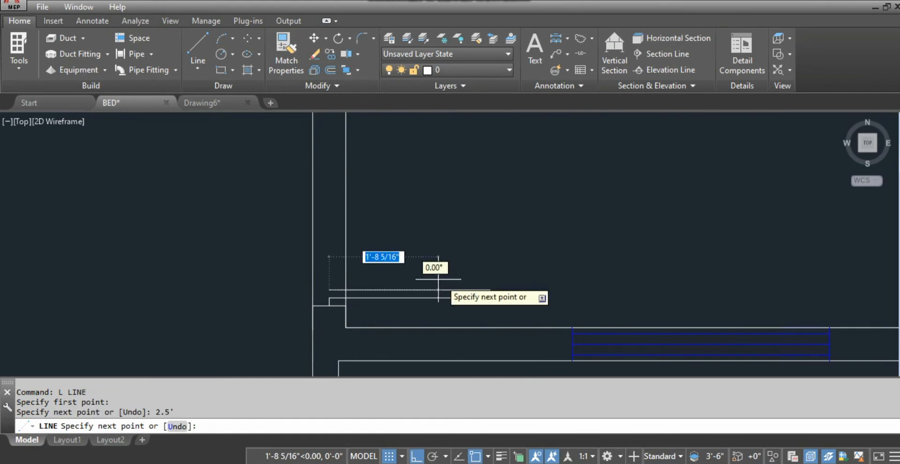
{"action": "type", "text": "c"}
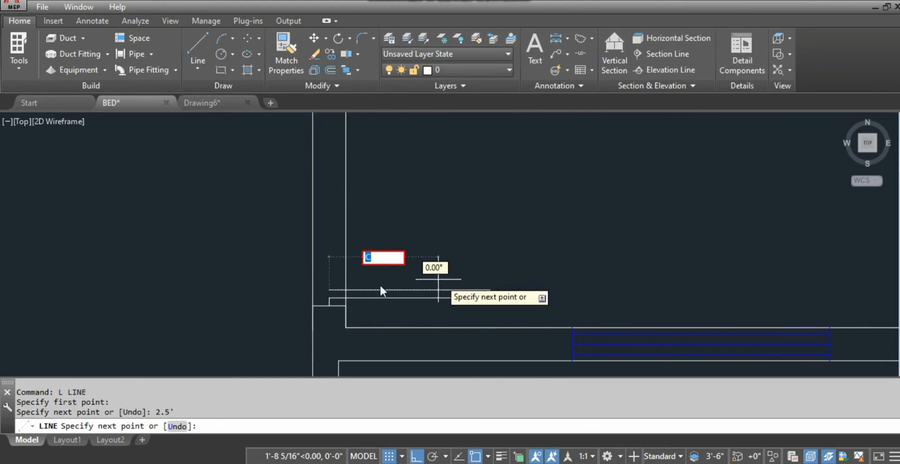
{"action": "key", "text": "Escape"}
- Draw a line about 1" down from the left end of the leaf's upper edge and extend it to the lower edge
{"action": "scroll", "coordinate": [253, 244], "scroll_direction": "up", "scroll_amount": 3}
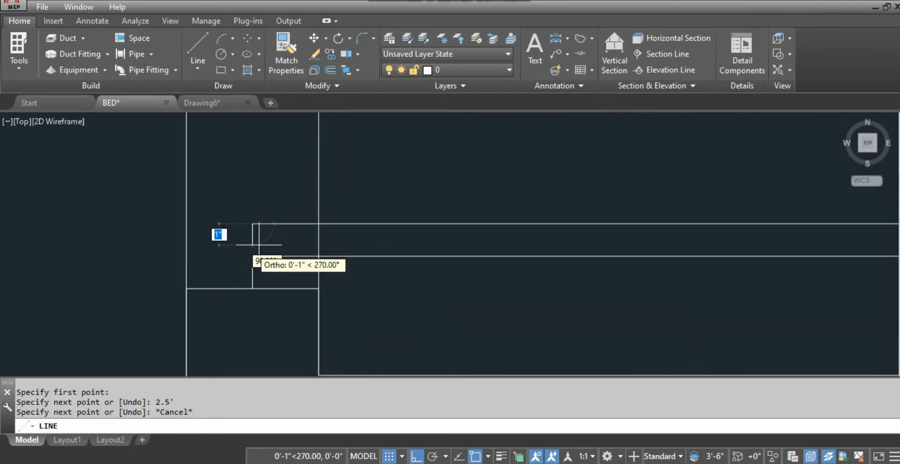
{"action": "scroll", "coordinate": [252, 253], "scroll_direction": "up", "scroll_amount": 5}
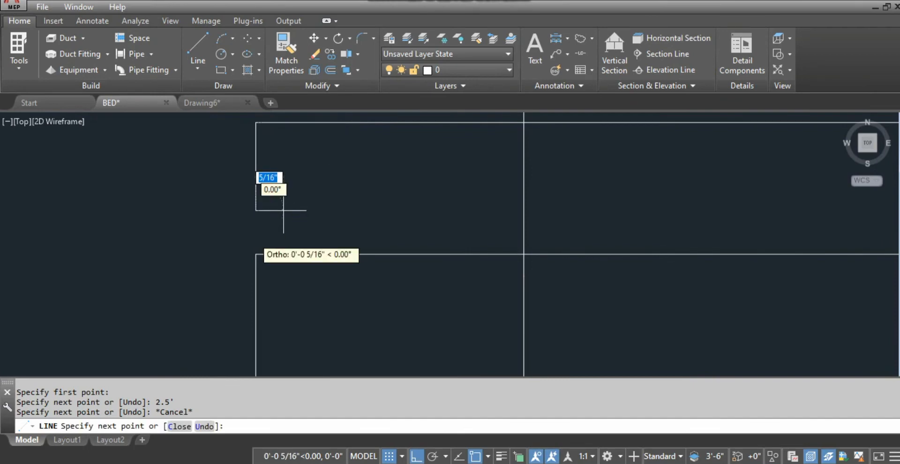
{"action": "key", "text": "Escape"}
{"action": "key", "text": "Escape"}
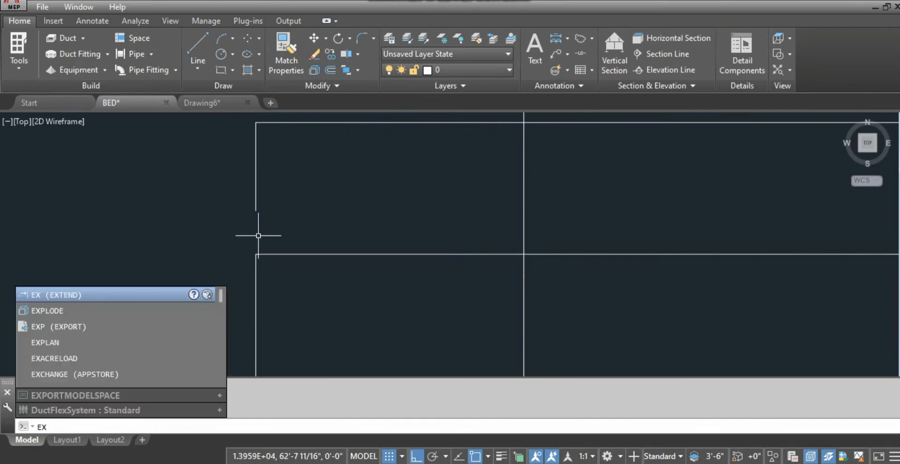
{"action": "key", "text": "Return"}
{"action": "key", "text": "Return"}
{"action": "left_click", "coordinate": [280, 197]}
{"action": "left_click", "coordinate": [201, 227]}
{"action": "scroll", "coordinate": [217, 227], "scroll_direction": "down", "scroll_amount": 8}
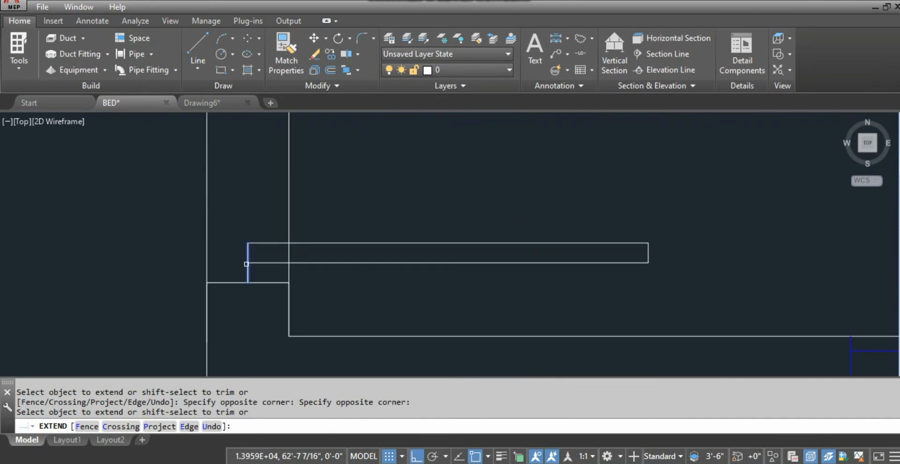
{"action": "key", "text": "Escape"}
{"action": "key", "text": "Escape"}
- Copy the cap line below the door leaf 2.5' straight up the shared wall to mark the opening's other side
{"action": "scroll", "coordinate": [651, 258], "scroll_direction": "down", "scroll_amount": 2}
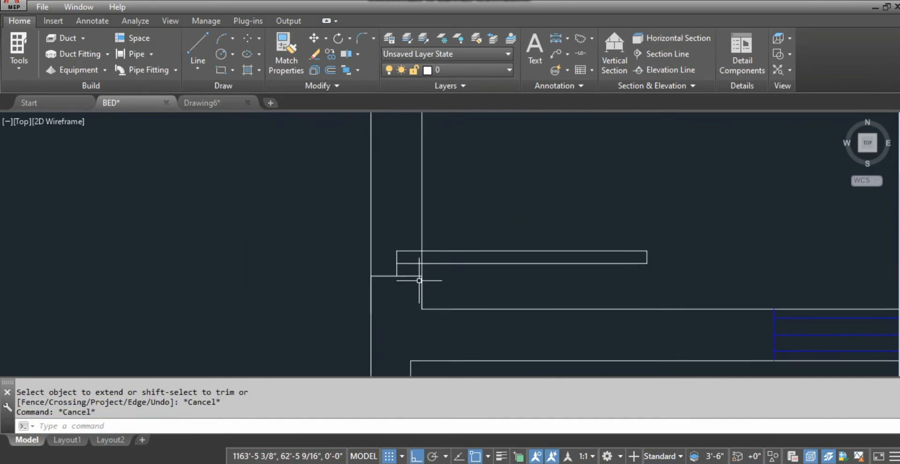
{"action": "scroll", "coordinate": [418, 282], "scroll_direction": "down", "scroll_amount": 2}
{"action": "left_click", "coordinate": [405, 279]}
{"action": "scroll", "coordinate": [355, 264], "scroll_direction": "up", "scroll_amount": 2}
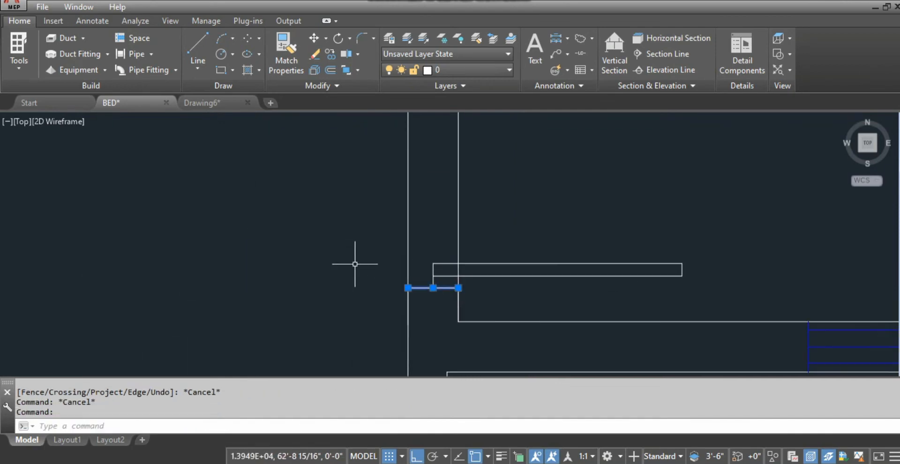
{"action": "type", "text": "c"}
{"action": "key", "text": "Return"}
{"action": "left_click", "coordinate": [354, 291]}
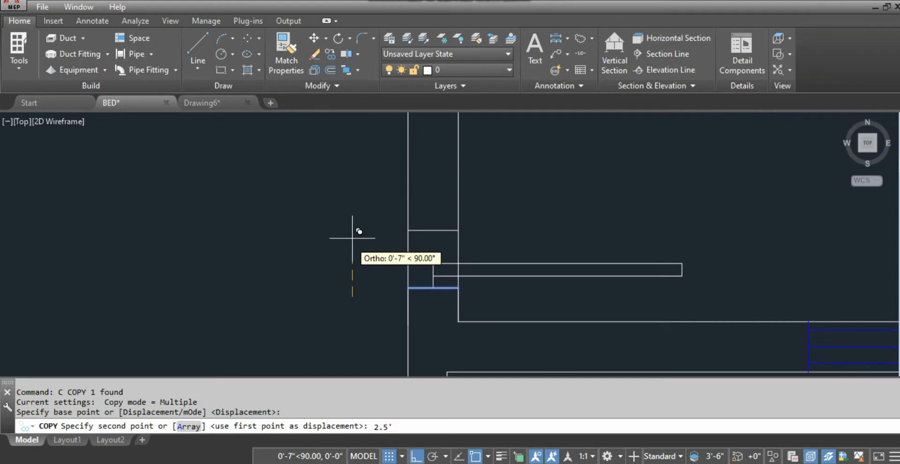
{"action": "key", "text": "Return"}
{"action": "scroll", "coordinate": [355, 237], "scroll_direction": "down", "scroll_amount": 4}
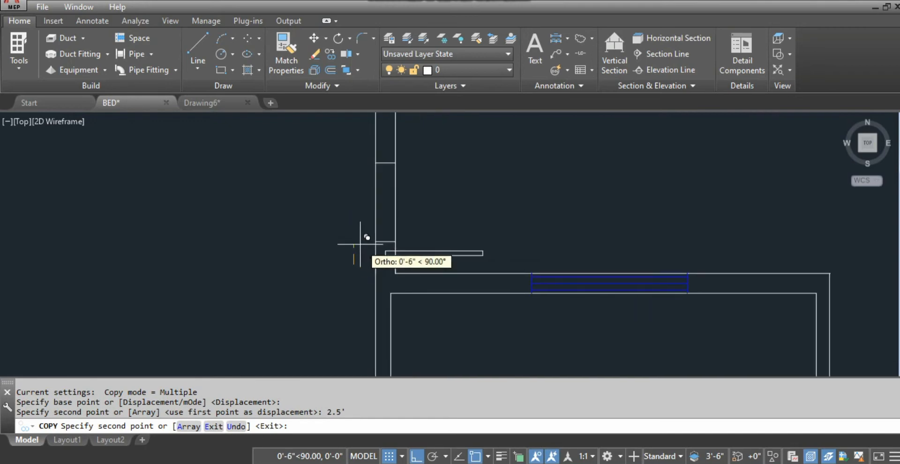
{"action": "key", "text": "Escape"}
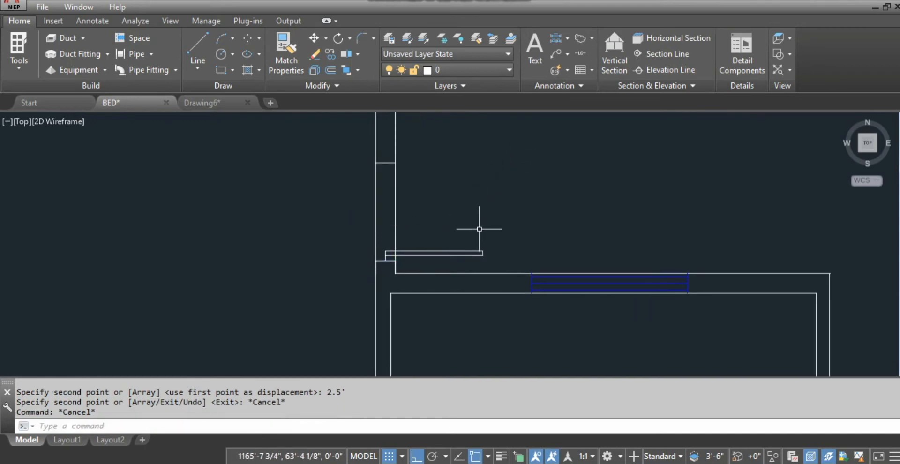
- Draw the door swing arc from the leaf's upper-right corner through the upper cap line's right end to its midpoint
{"action": "scroll", "coordinate": [489, 224], "scroll_direction": "up", "scroll_amount": 2}
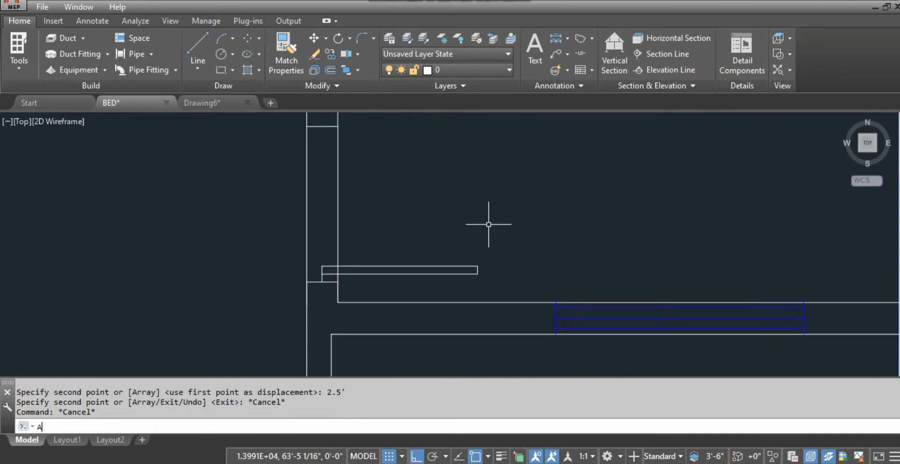
{"action": "type", "text": "A"}
{"action": "key", "text": "Return"}
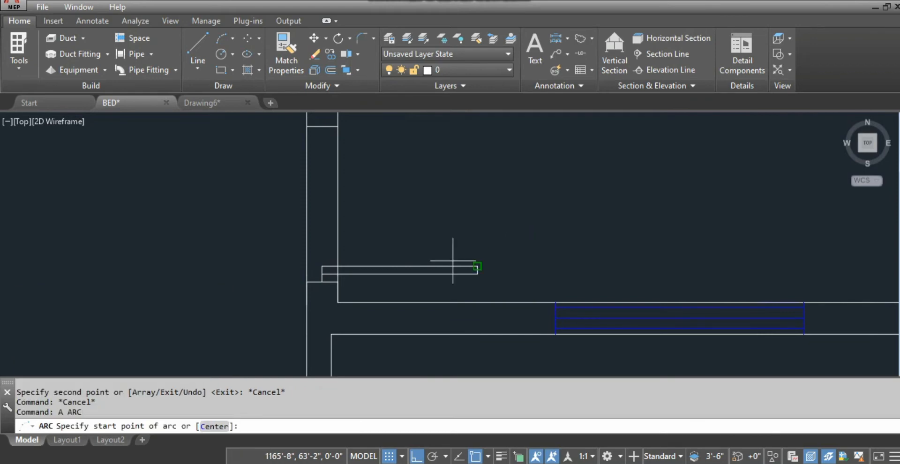
{"action": "left_click", "coordinate": [477, 266]}
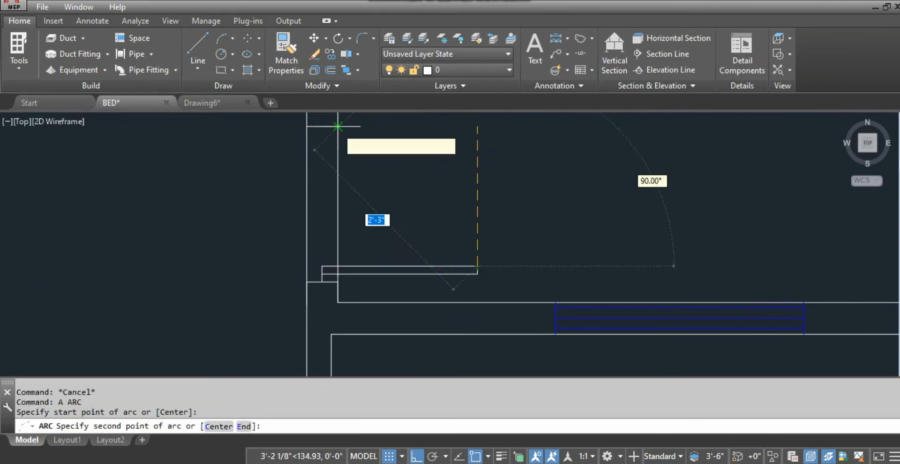
{"action": "left_click", "coordinate": [337, 126]}
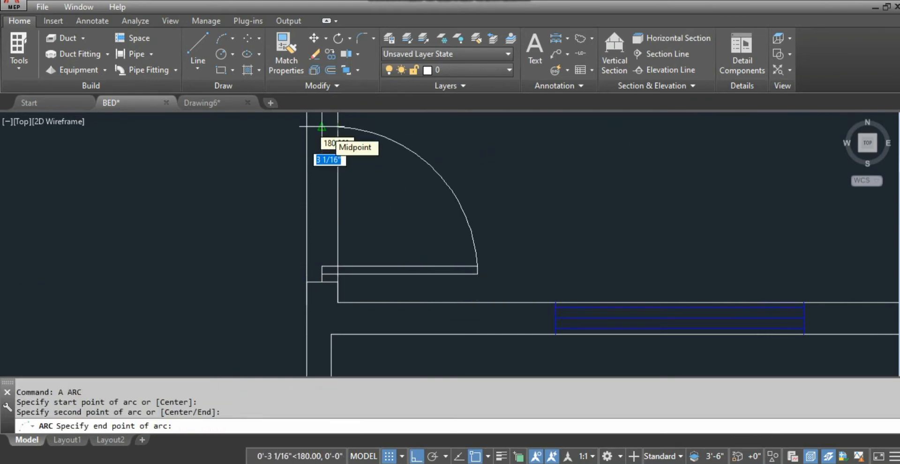
{"action": "left_click", "coordinate": [321, 126]}
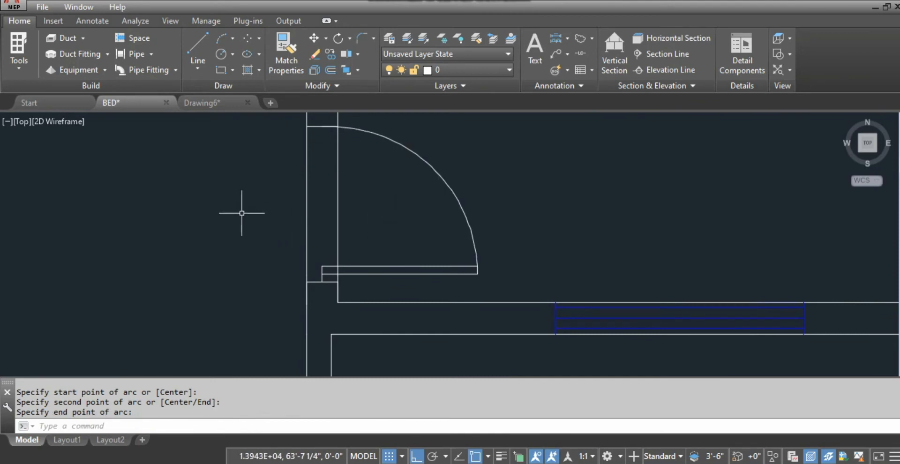
{"action": "key", "text": "Escape"}
{"action": "key", "text": "Escape"}
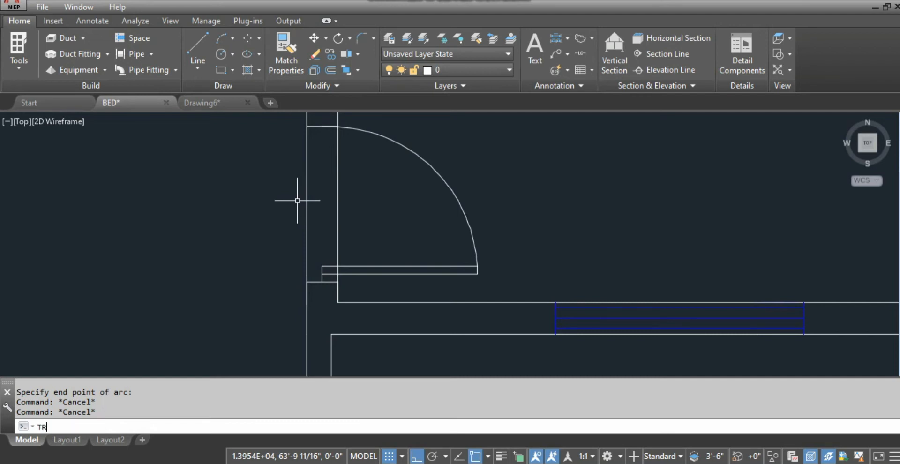
- Try to trim both wall lines between the two cap lines of the door opening
{"action": "type", "text": "TR"}
{"action": "key", "text": "Return"}
{"action": "key", "text": "Return"}
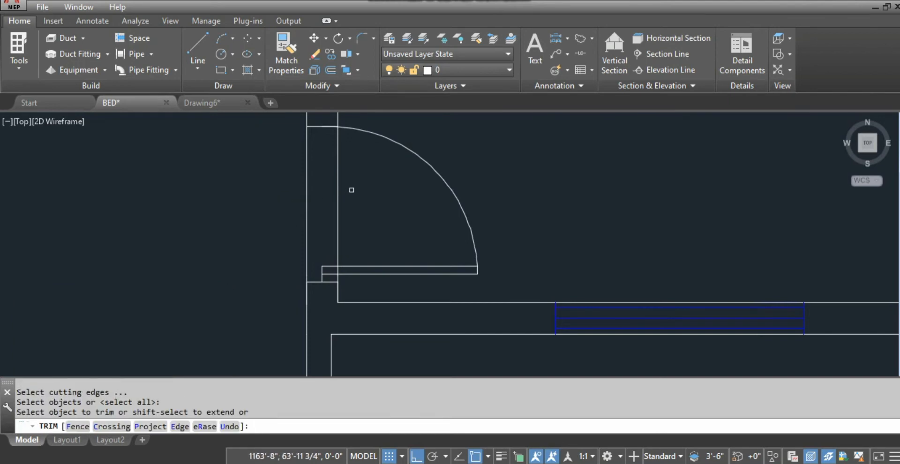
{"action": "left_click", "coordinate": [368, 184]}
{"action": "left_click", "coordinate": [255, 192]}
{"action": "scroll", "coordinate": [311, 287], "scroll_direction": "up", "scroll_amount": 3}
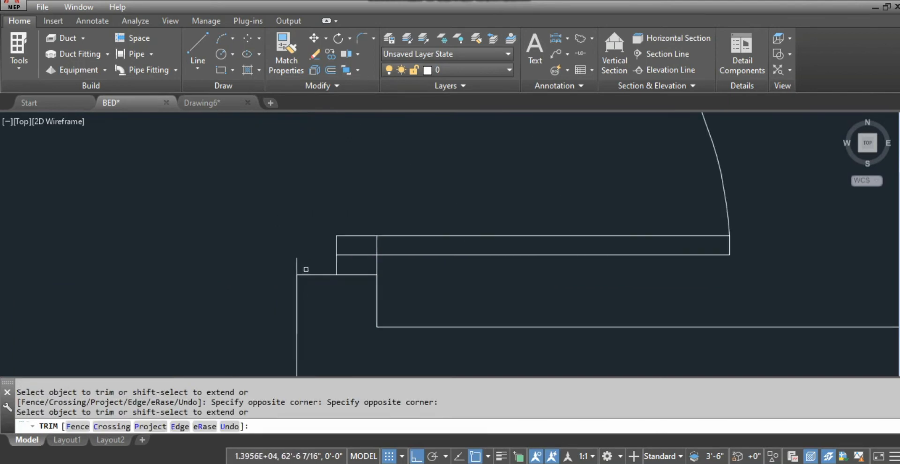
- Try to trim the leftover wall line pieces crossing the door leaf, and undo the whole trim
{"action": "left_click", "coordinate": [388, 270]}
{"action": "left_click", "coordinate": [367, 264]}
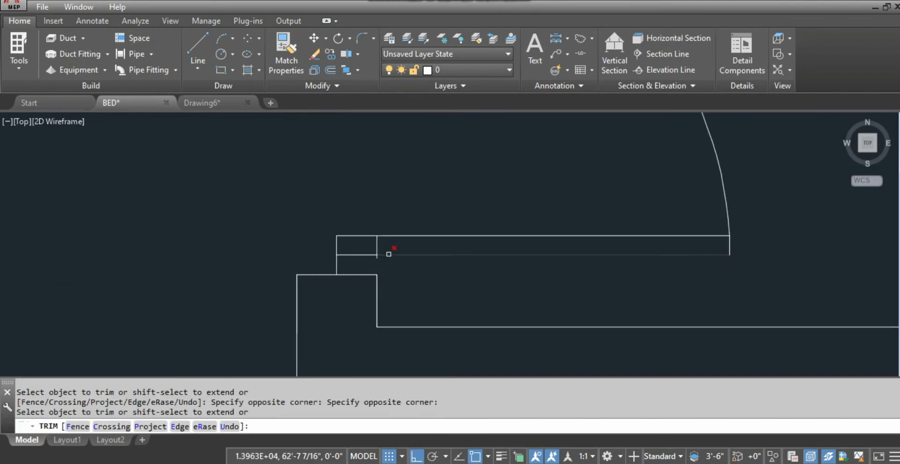
{"action": "left_click", "coordinate": [389, 249]}
{"action": "left_click", "coordinate": [337, 248]}
{"action": "left_click", "coordinate": [377, 257]}
{"action": "scroll", "coordinate": [393, 268], "scroll_direction": "up", "scroll_amount": 2}
{"action": "scroll", "coordinate": [393, 266], "scroll_direction": "up", "scroll_amount": 2}
{"action": "left_click", "coordinate": [330, 253]}
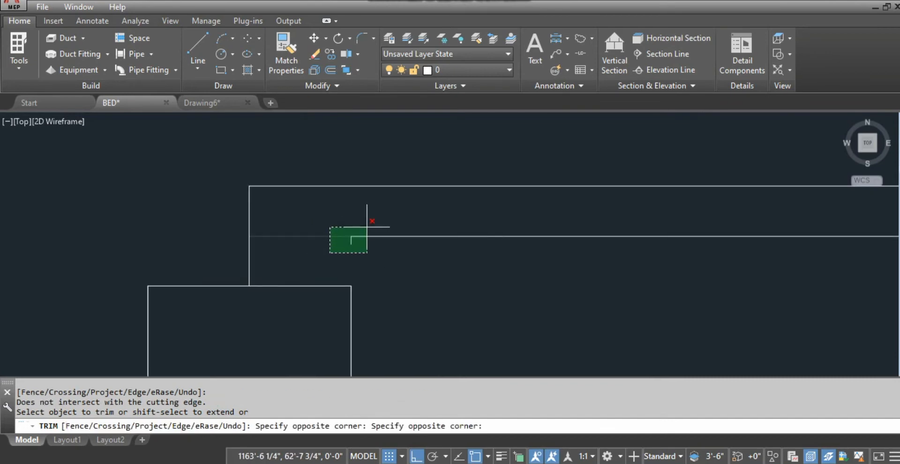
{"action": "left_click", "coordinate": [367, 227]}
{"action": "key", "text": "Escape"}
{"action": "key", "text": "ctrl+z"}
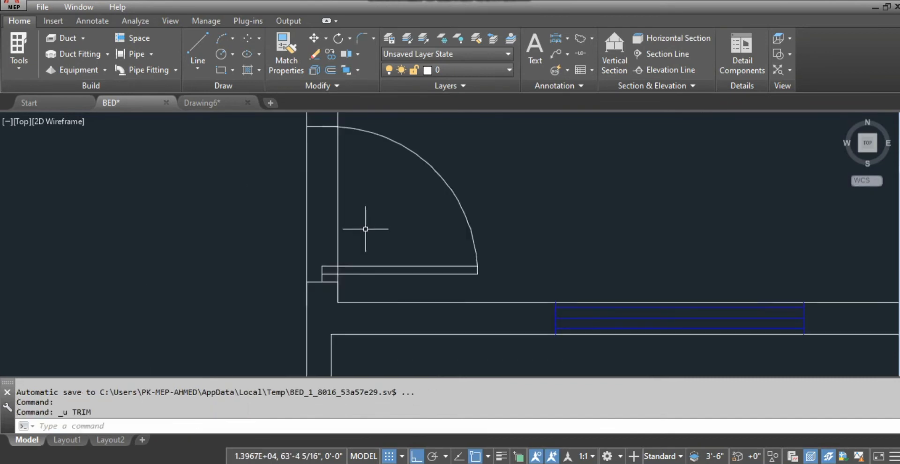
{"action": "scroll", "coordinate": [334, 285], "scroll_direction": "up", "scroll_amount": 3}
{"action": "scroll", "coordinate": [334, 286], "scroll_direction": "down", "scroll_amount": 1}
{"action": "scroll", "coordinate": [322, 220], "scroll_direction": "down", "scroll_amount": 2}
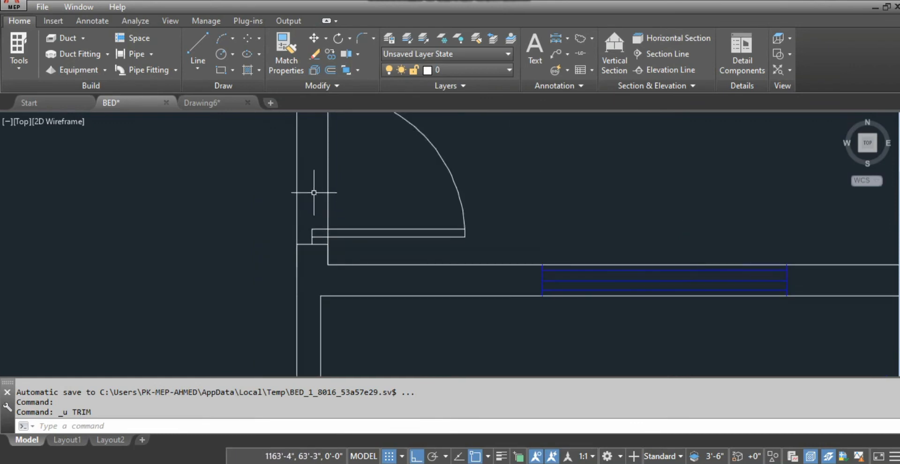
{"action": "scroll", "coordinate": [317, 222], "scroll_direction": "down", "scroll_amount": 1}
{"action": "scroll", "coordinate": [310, 175], "scroll_direction": "up", "scroll_amount": 1}
{"action": "key", "text": "Escape"}
{"action": "key", "text": "Escape"}
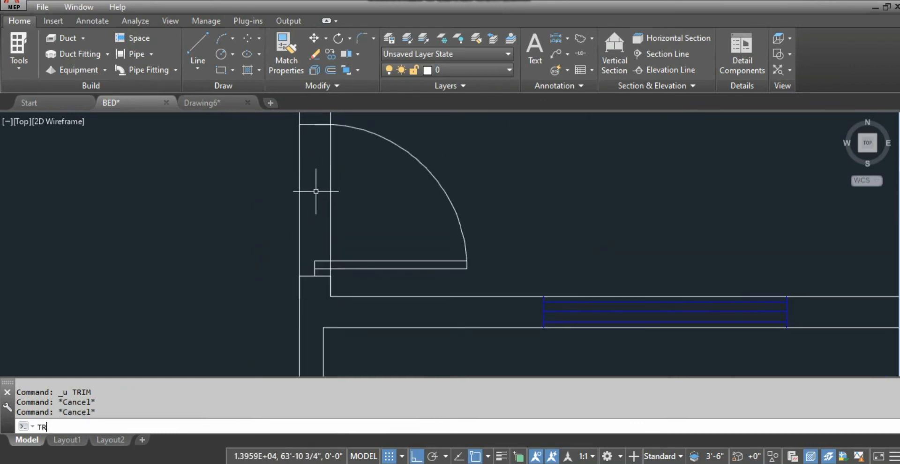
- Trim both wall lines between the two cap lines of the door opening
{"action": "type", "text": "TR"}
{"action": "key", "text": "Return"}
{"action": "key", "text": "Return"}
{"action": "left_click", "coordinate": [373, 213]}
{"action": "left_click", "coordinate": [270, 169]}
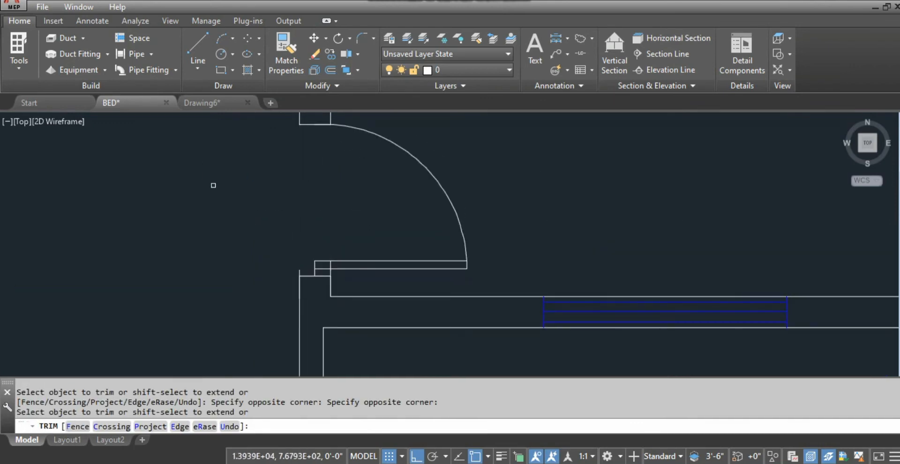
- Trim the left wall line's stub above the lower cap line and the right wall line's piece between cap line and door leaf
{"action": "left_click", "coordinate": [300, 273]}
{"action": "scroll", "coordinate": [313, 285], "scroll_direction": "up", "scroll_amount": 2}
{"action": "scroll", "coordinate": [298, 282], "scroll_direction": "up", "scroll_amount": 2}
{"action": "left_click", "coordinate": [297, 255]}
{"action": "left_click", "coordinate": [269, 253]}
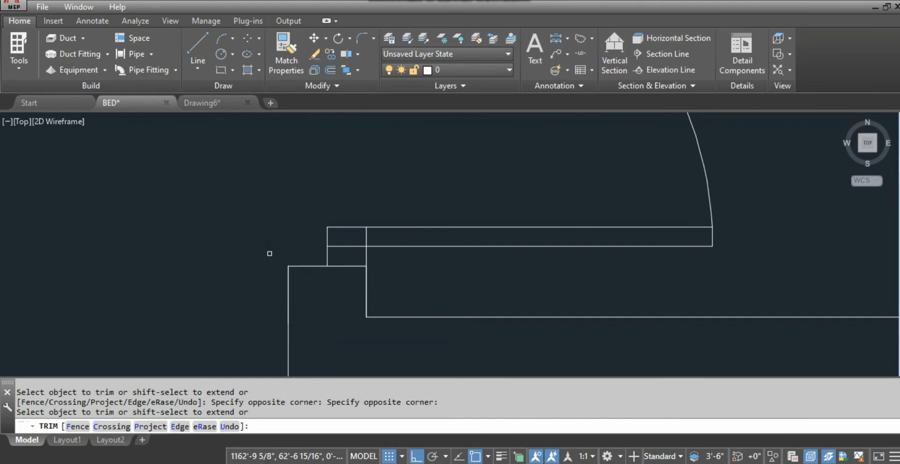
{"action": "left_click", "coordinate": [377, 253]}
{"action": "left_click", "coordinate": [343, 258]}
{"action": "key", "text": "Return"}
{"action": "key", "text": "Return"}
{"action": "key", "text": "Escape"}
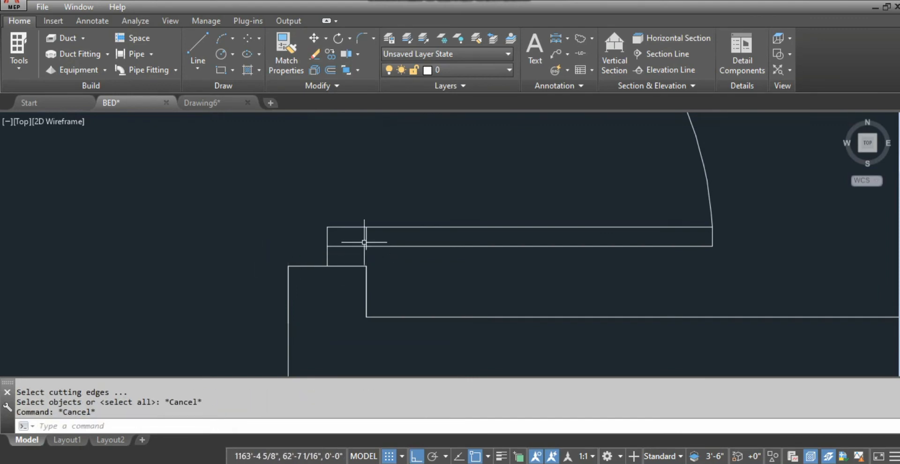
- Erase the short leftover wall line piece crossing the door leaf
{"action": "left_click", "coordinate": [368, 238]}
{"action": "left_click", "coordinate": [361, 238]}
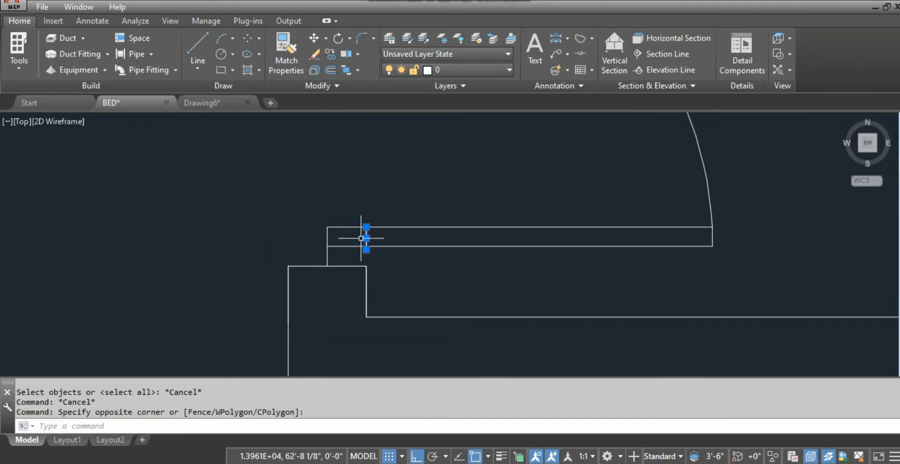
{"action": "type", "text": "e"}
{"action": "key", "text": "Return"}
{"action": "key", "text": "Escape"}
{"action": "scroll", "coordinate": [407, 269], "scroll_direction": "down", "scroll_amount": 3}
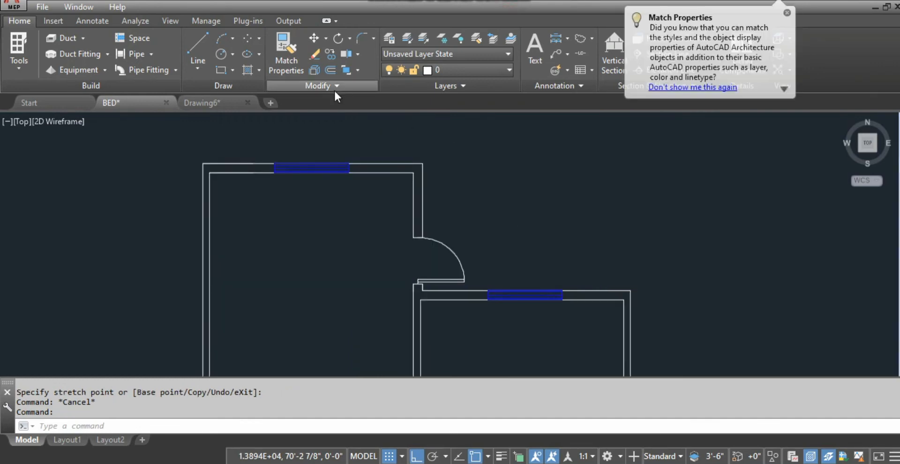
- Switch to Drawing6 and copy the queen bed block with its nightstands to the clipboard
{"action": "left_click", "coordinate": [219, 103]}
{"action": "left_click", "coordinate": [454, 222]}
{"action": "left_click", "coordinate": [358, 209]}
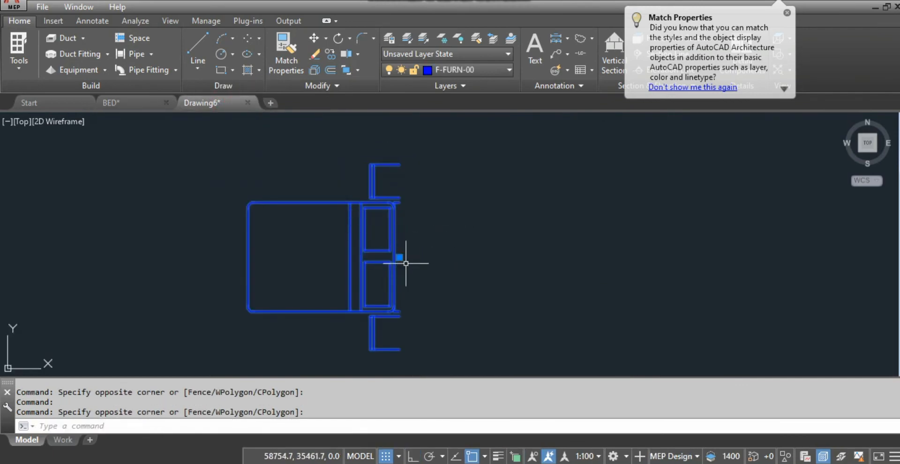
{"action": "key", "text": "Return"}
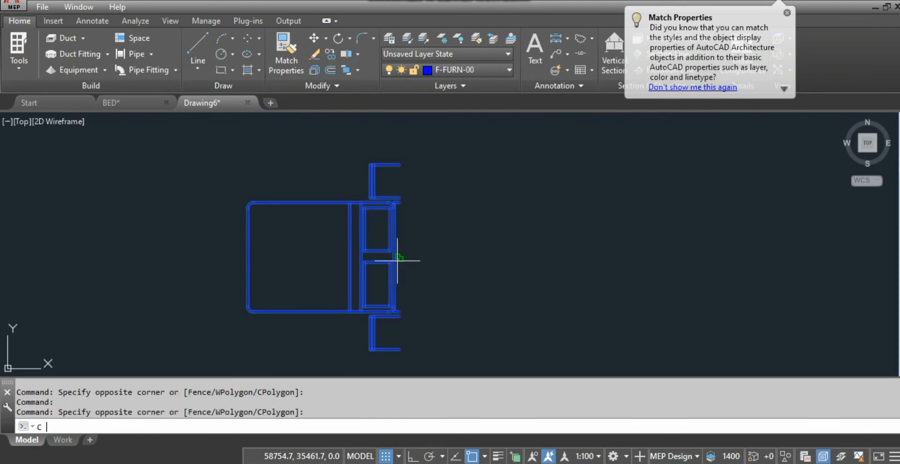
{"action": "key", "text": "Escape"}
{"action": "left_click", "coordinate": [397, 256]}
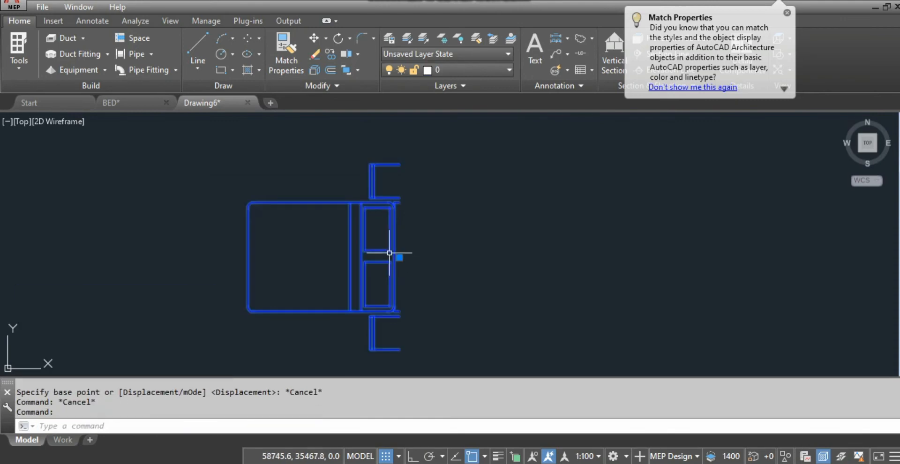
{"action": "right_click", "coordinate": [394, 255]}
{"action": "left_click", "coordinate": [486, 210]}
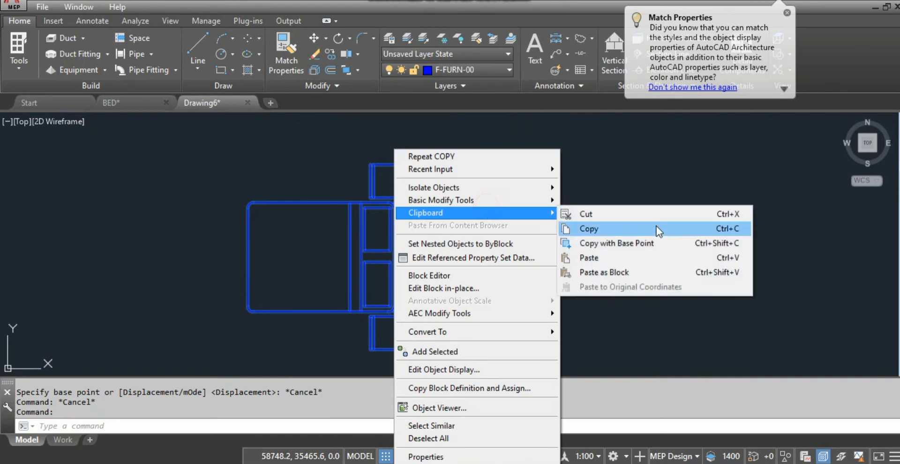
{"action": "left_click", "coordinate": [654, 229]}
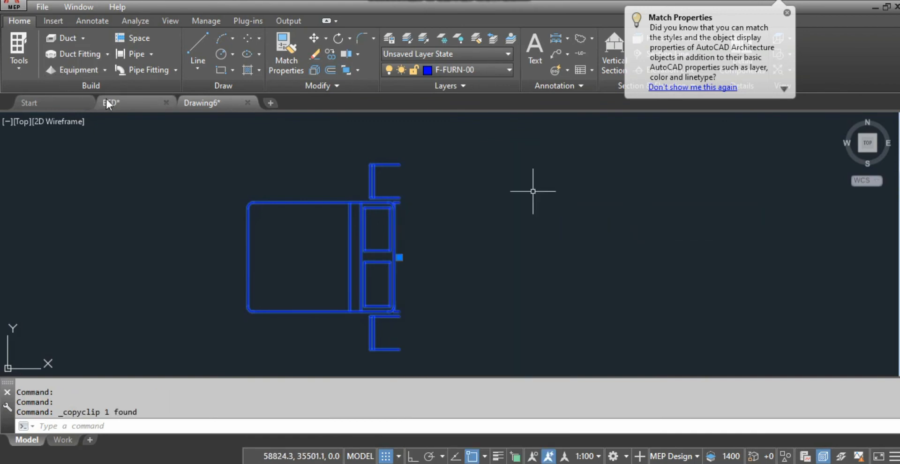
- Return to the BED drawing and paste the bed into the right-hand room, headboard toward the right wall
{"action": "left_click", "coordinate": [122, 99]}
{"action": "right_click", "coordinate": [510, 184]}
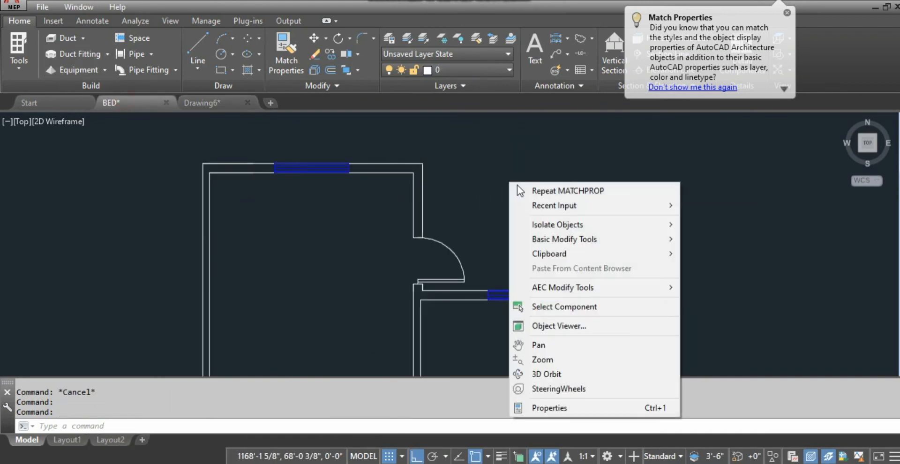
{"action": "mouse_move", "coordinate": [659, 254]}
{"action": "left_click", "coordinate": [736, 295]}
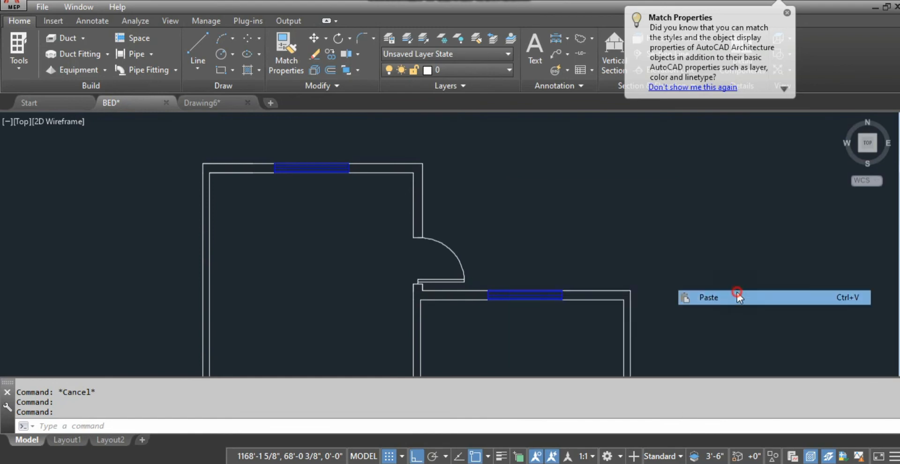
{"action": "scroll", "coordinate": [464, 161], "scroll_direction": "down", "scroll_amount": 2}
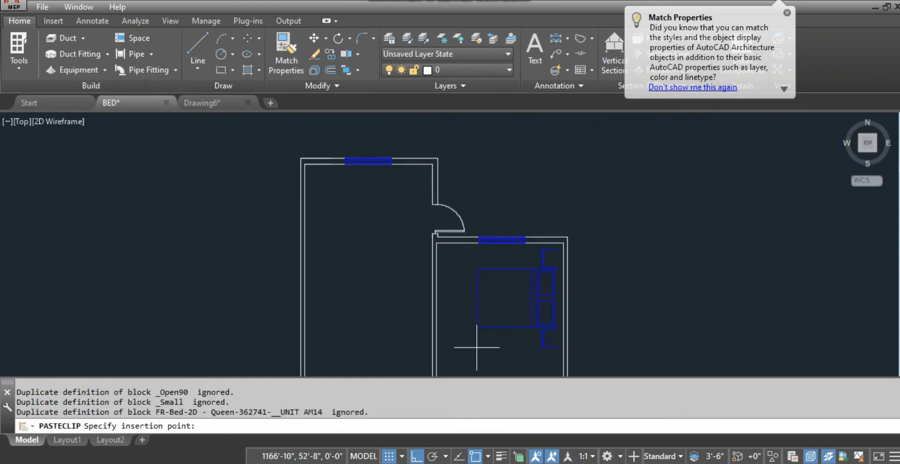
{"action": "key", "text": "Escape"}
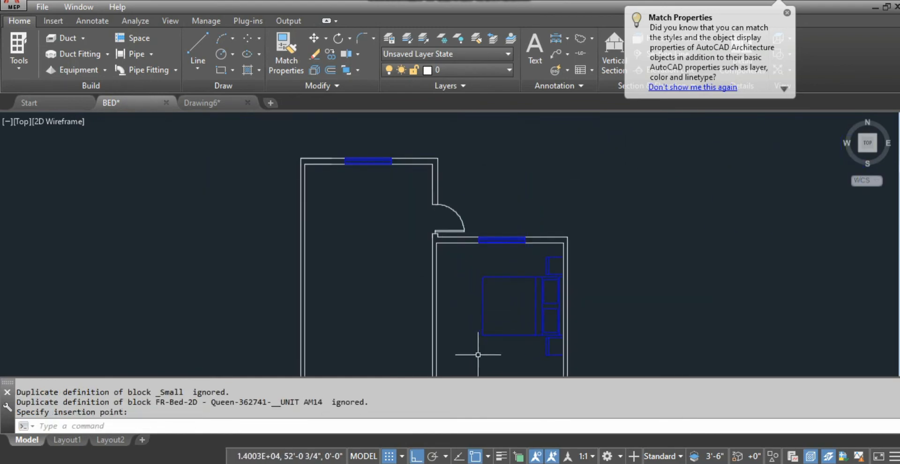
- Move the bed block right until its headboard side meets the inner line of the room's right wall
{"action": "scroll", "coordinate": [422, 225], "scroll_direction": "down", "scroll_amount": 2}
{"action": "scroll", "coordinate": [446, 263], "scroll_direction": "up", "scroll_amount": 3}
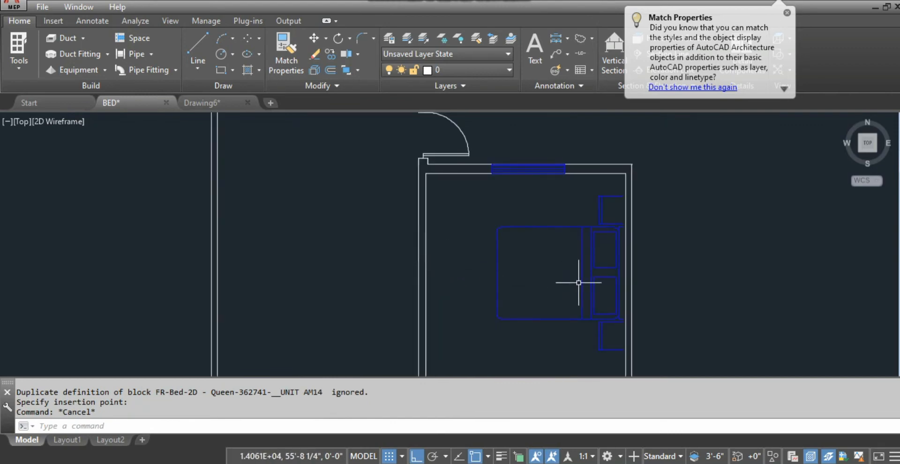
{"action": "left_click", "coordinate": [620, 272]}
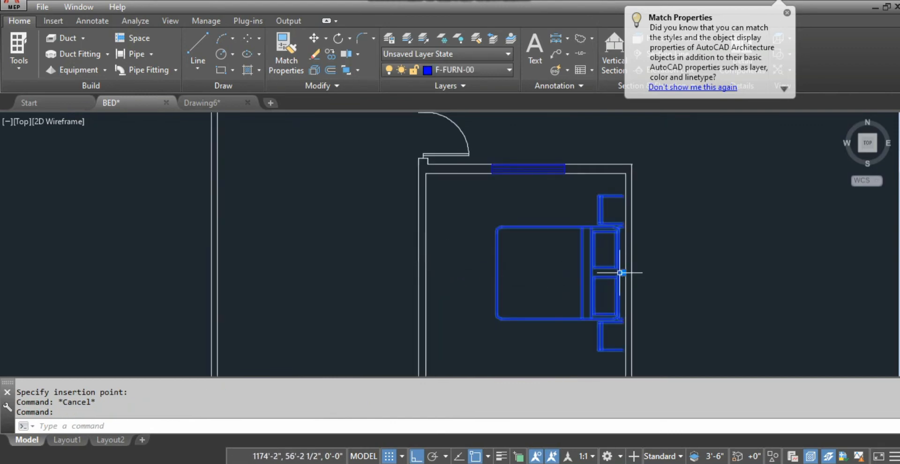
{"action": "scroll", "coordinate": [628, 279], "scroll_direction": "up", "scroll_amount": 5}
{"action": "left_click", "coordinate": [591, 258]}
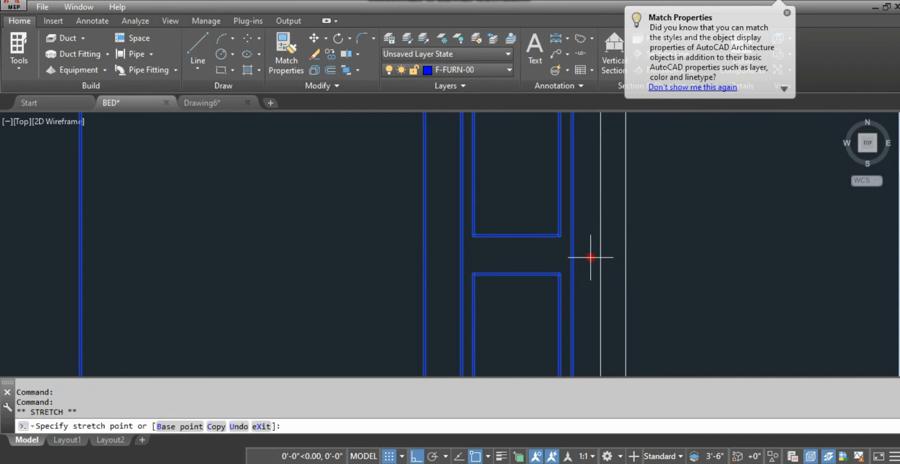
{"action": "key", "text": "Escape"}
{"action": "scroll", "coordinate": [542, 286], "scroll_direction": "down", "scroll_amount": 4}
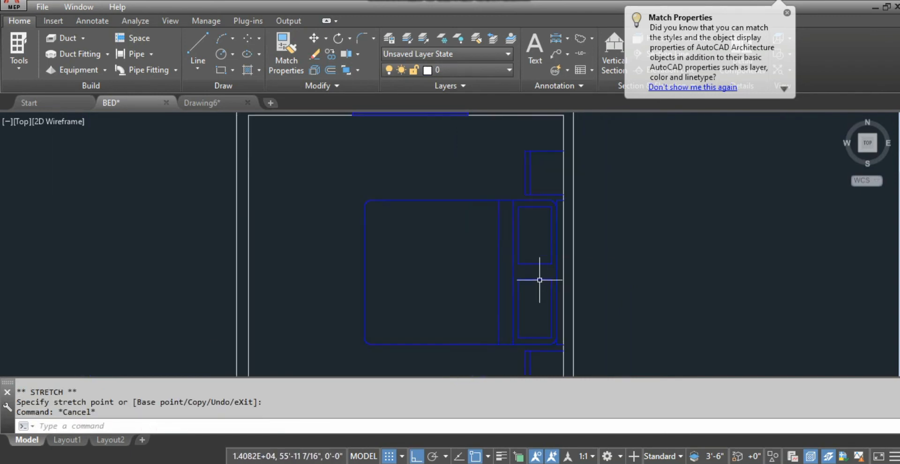
{"action": "scroll", "coordinate": [438, 200], "scroll_direction": "down", "scroll_amount": 2}
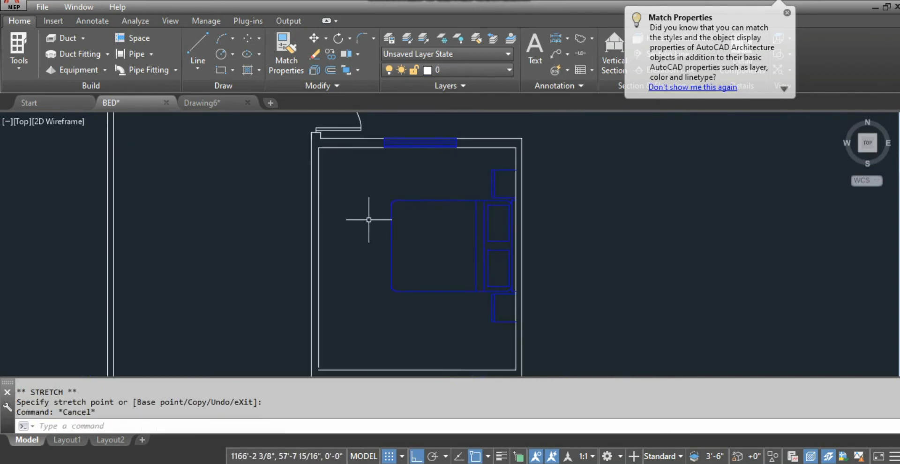
- Switch to Drawing6 and copy the three-seat couch of the living area to the clipboard
{"action": "left_click", "coordinate": [202, 101]}
{"action": "scroll", "coordinate": [315, 238], "scroll_direction": "down", "scroll_amount": 2}
{"action": "middle_click_drag", "start_coordinate": [315, 238], "coordinate": [443, 251]}
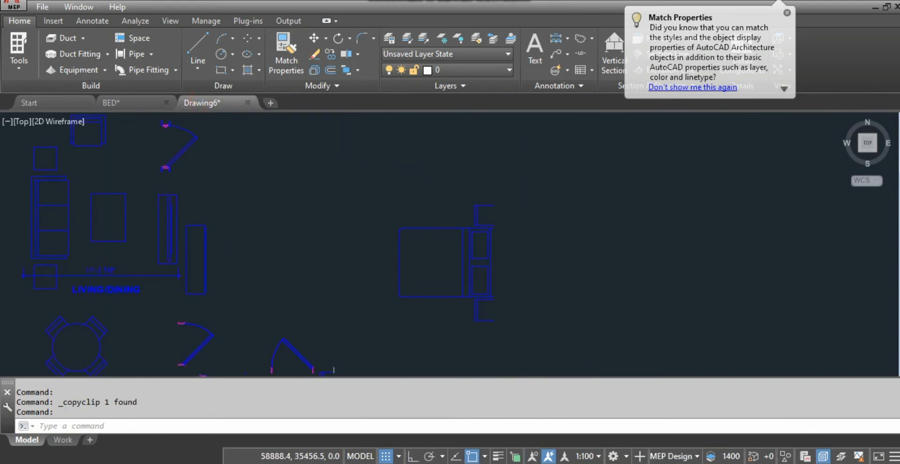
{"action": "middle_click_drag", "start_coordinate": [651, 273], "coordinate": [864, 301]}
{"action": "scroll", "coordinate": [291, 224], "scroll_direction": "up", "scroll_amount": 3}
{"action": "scroll", "coordinate": [478, 288], "scroll_direction": "down", "scroll_amount": 2}
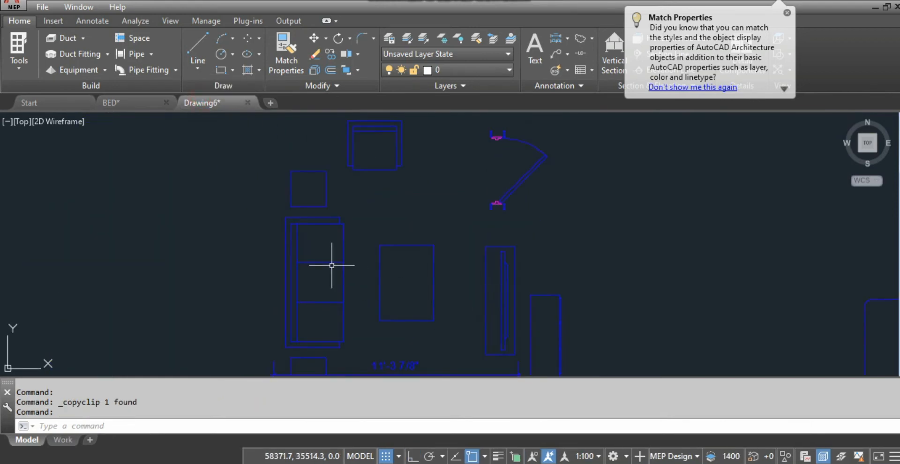
{"action": "left_click", "coordinate": [290, 259]}
{"action": "right_click", "coordinate": [286, 257]}
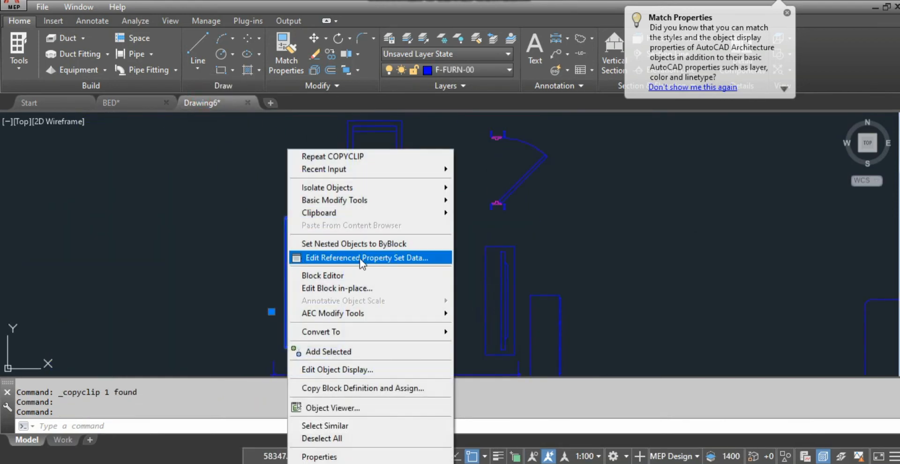
{"action": "left_click", "coordinate": [378, 216]}
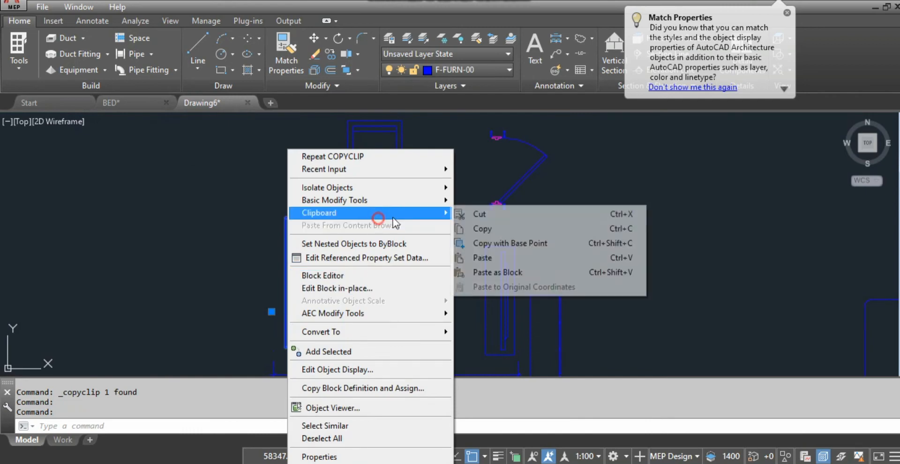
{"action": "left_click", "coordinate": [519, 232]}
- Return to the BED drawing and paste the couch beside the left wall of the large left room
{"action": "left_click", "coordinate": [115, 104]}
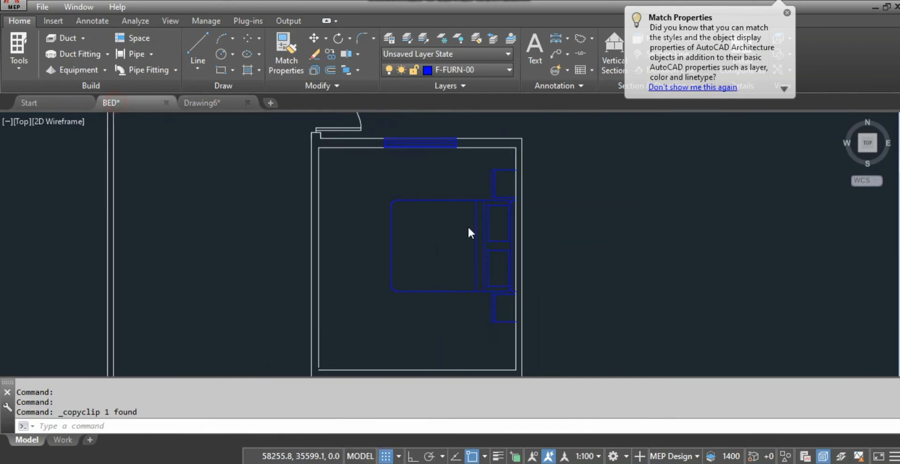
{"action": "scroll", "coordinate": [585, 355], "scroll_direction": "down", "scroll_amount": 2}
{"action": "scroll", "coordinate": [285, 221], "scroll_direction": "up", "scroll_amount": 4}
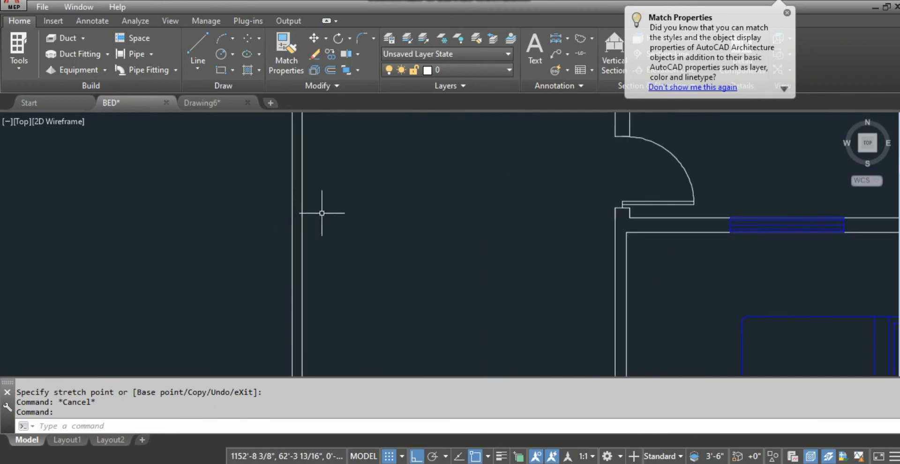
{"action": "left_click", "coordinate": [356, 206]}
{"action": "right_click", "coordinate": [356, 208]}
{"action": "mouse_move", "coordinate": [406, 280]}
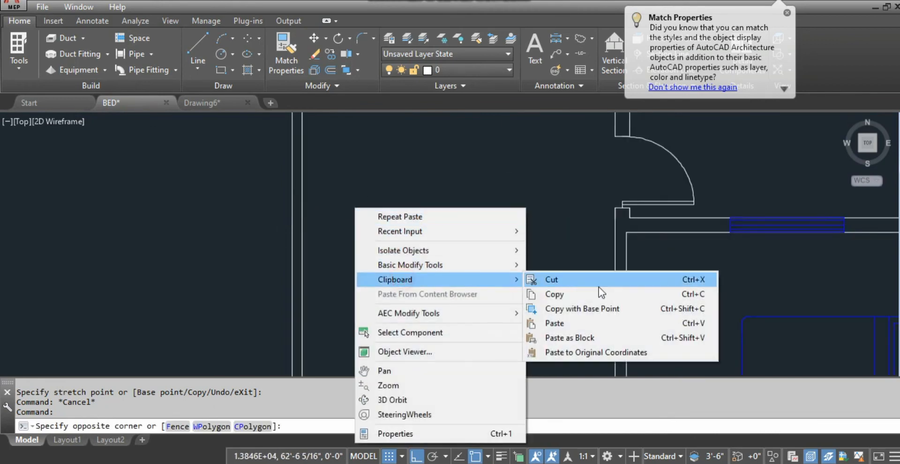
{"action": "left_click", "coordinate": [573, 322]}
{"action": "scroll", "coordinate": [393, 242], "scroll_direction": "down", "scroll_amount": 2}
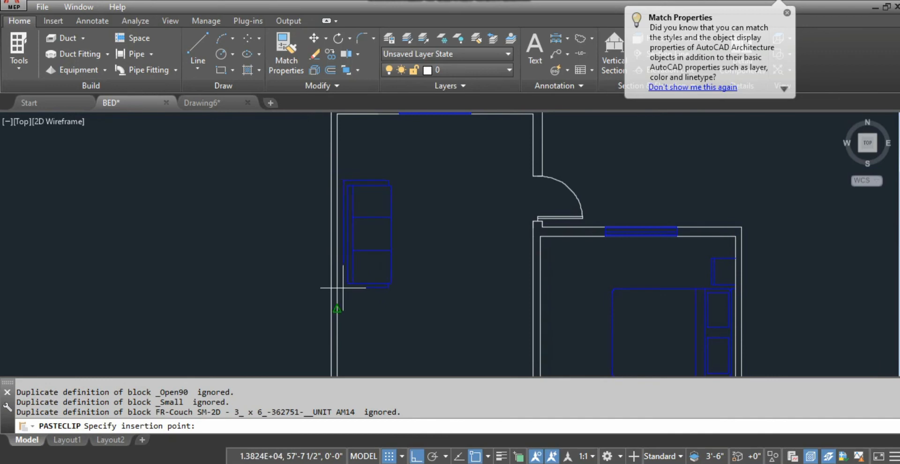
{"action": "scroll", "coordinate": [343, 288], "scroll_direction": "up", "scroll_amount": 2}
{"action": "left_click", "coordinate": [343, 289]}
{"action": "key", "text": "Escape"}
{"action": "key", "text": "Escape"}
{"action": "scroll", "coordinate": [317, 251], "scroll_direction": "down", "scroll_amount": 2}
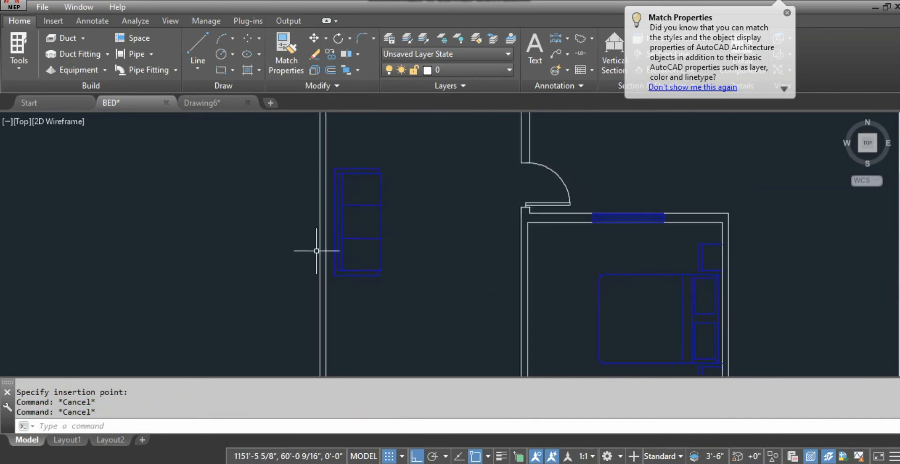
{"action": "scroll", "coordinate": [317, 251], "scroll_direction": "down", "scroll_amount": 3}
- Switch to Drawing6 to reach the living area furniture
{"action": "left_click", "coordinate": [221, 105]}
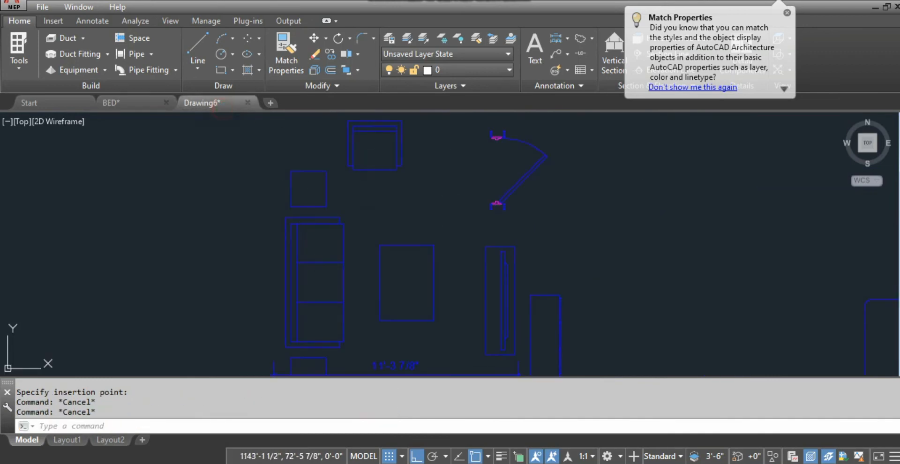
{"action": "scroll", "coordinate": [350, 146], "scroll_direction": "down", "scroll_amount": 2}
{"action": "left_click", "coordinate": [357, 141]}
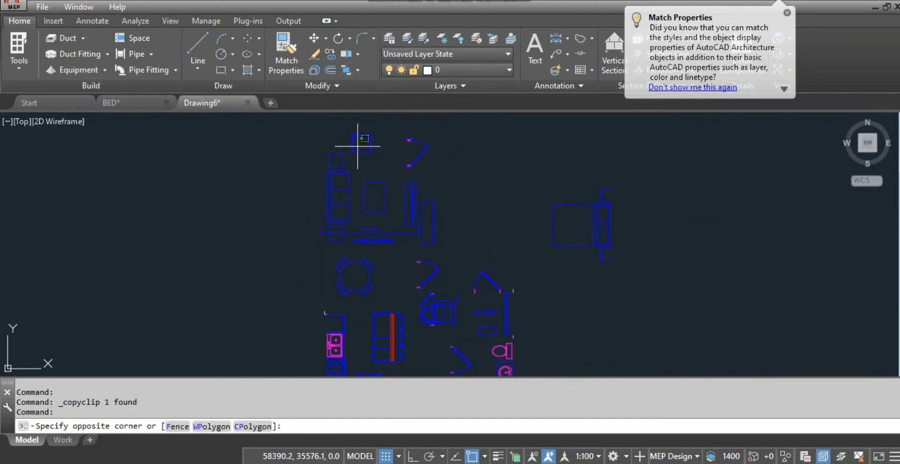
{"action": "left_click", "coordinate": [345, 140]}
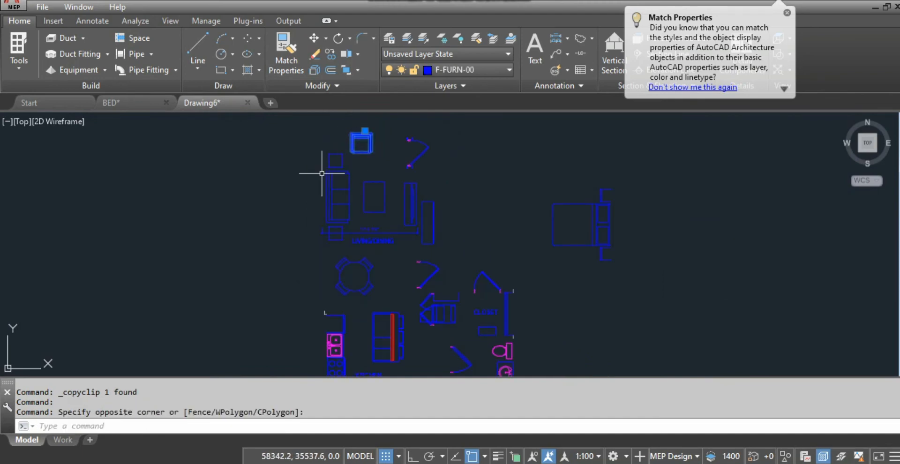
{"action": "scroll", "coordinate": [321, 173], "scroll_direction": "up", "scroll_amount": 2}
{"action": "scroll", "coordinate": [321, 173], "scroll_direction": "down", "scroll_amount": 3}
{"action": "left_click", "coordinate": [400, 219]}
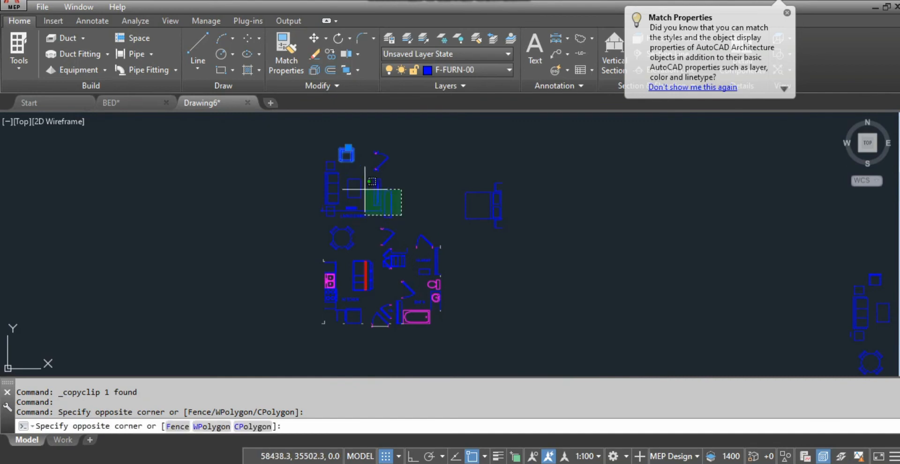
{"action": "left_click", "coordinate": [372, 188]}
{"action": "scroll", "coordinate": [372, 188], "scroll_direction": "up", "scroll_amount": 5}
{"action": "key", "text": "Escape"}
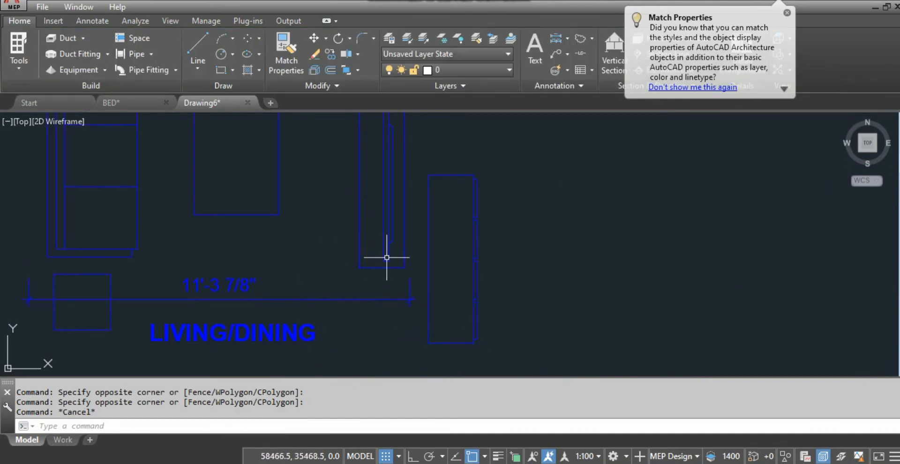
- Select the TV stand and the adjacent dresser in the living area of Drawing6
{"action": "left_click", "coordinate": [496, 243]}
{"action": "left_click", "coordinate": [370, 179]}
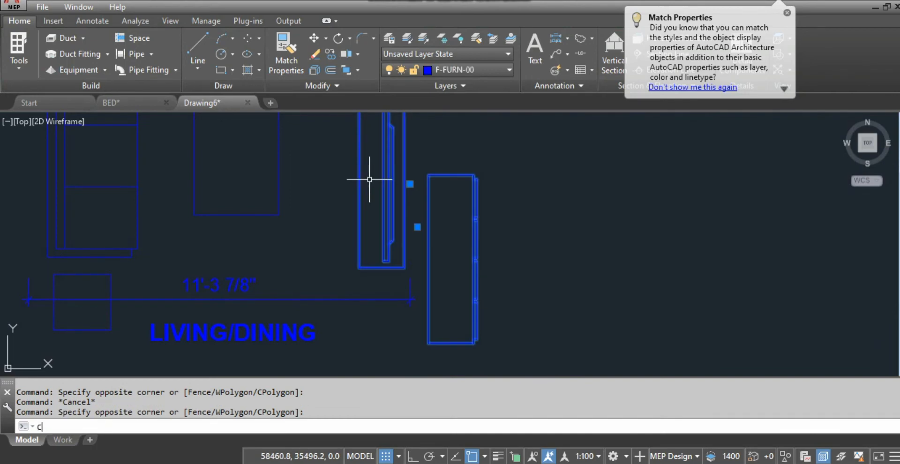
{"action": "key", "text": "Return"}
{"action": "left_click", "coordinate": [111, 102]}
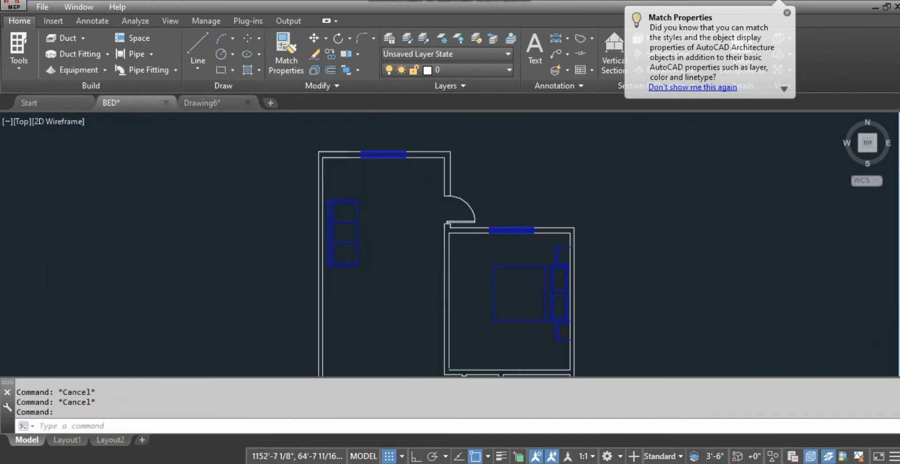
{"action": "scroll", "coordinate": [375, 211], "scroll_direction": "up", "scroll_amount": 3}
{"action": "left_click", "coordinate": [382, 193]}
{"action": "right_click", "coordinate": [384, 193]}
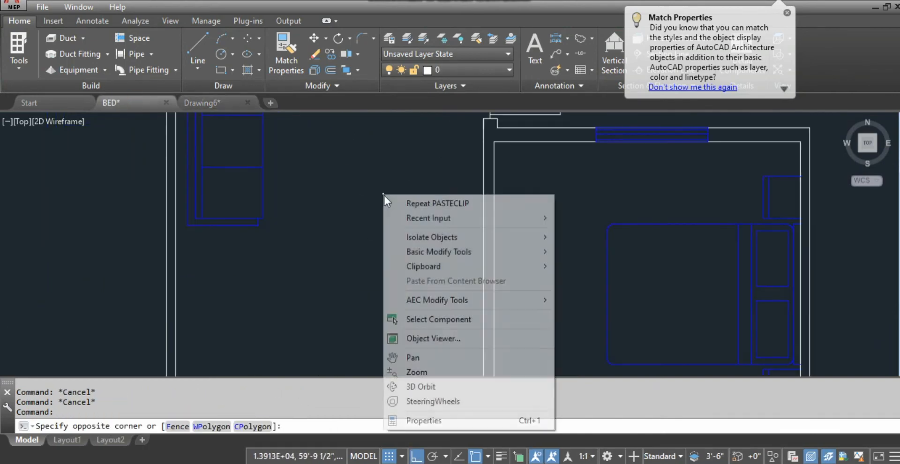
{"action": "left_click", "coordinate": [483, 266]}
{"action": "left_click", "coordinate": [618, 310]}
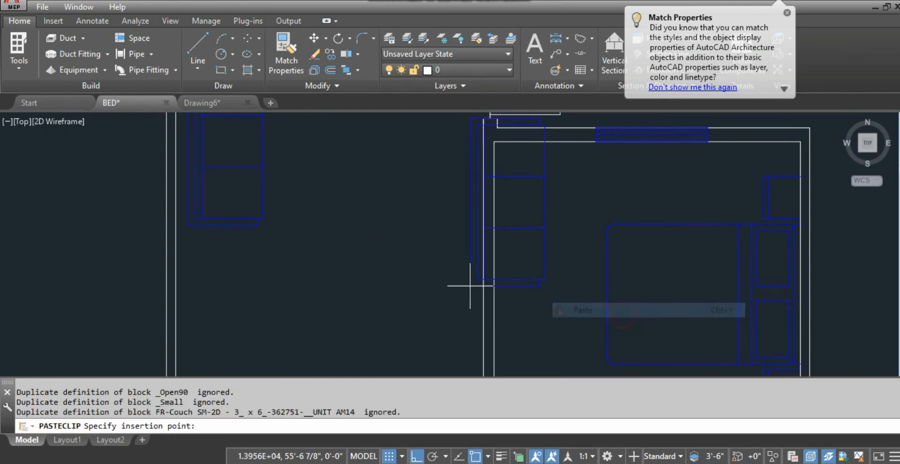
{"action": "key", "text": "Escape"}
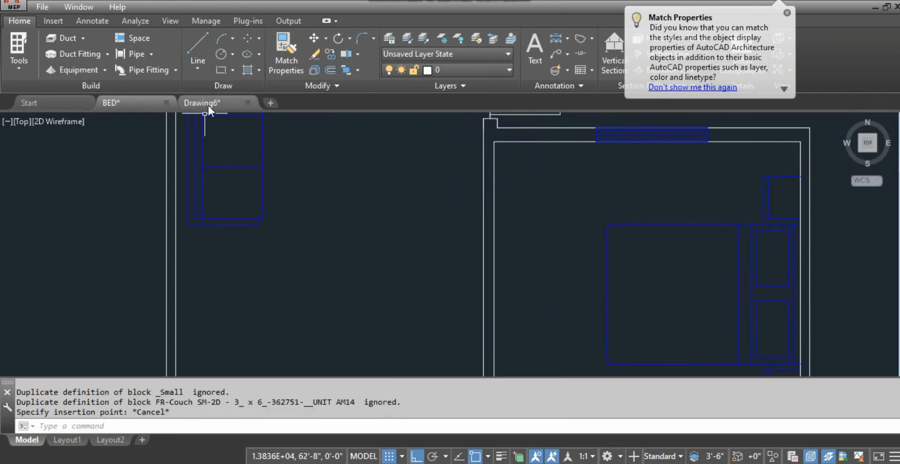
- Switch to Drawing6 and copy the selected TV stand and dresser to the clipboard
{"action": "left_click", "coordinate": [208, 104]}
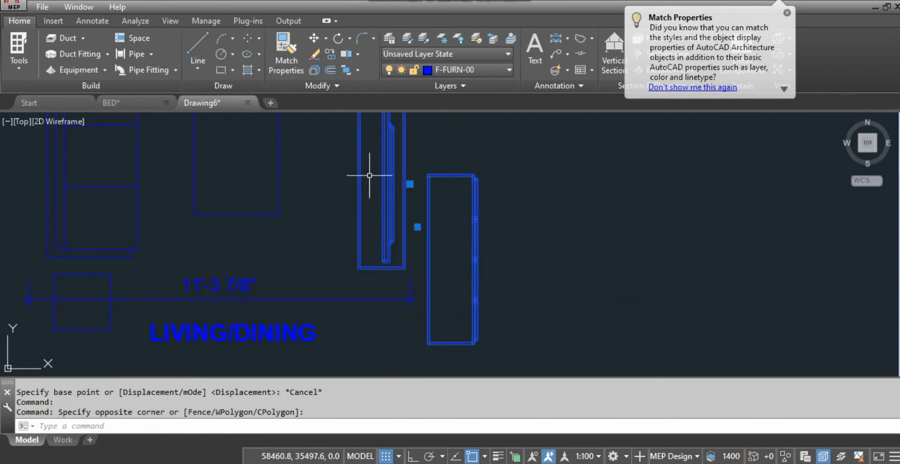
{"action": "right_click", "coordinate": [369, 177]}
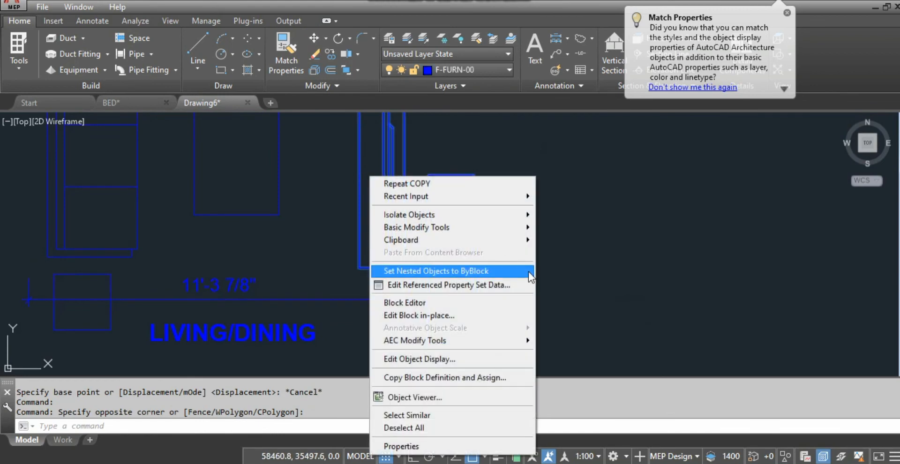
{"action": "mouse_move", "coordinate": [501, 230]}
{"action": "left_click", "coordinate": [575, 257]}
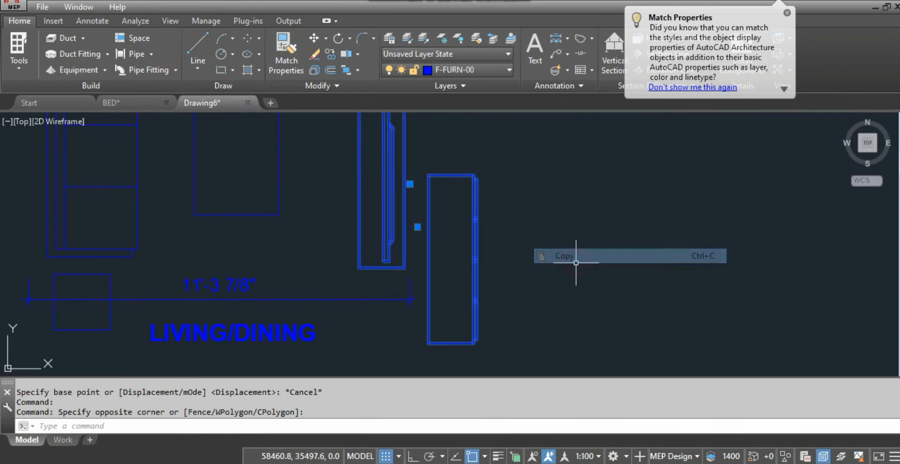
- Paste the pair into the BED drawing, with the TV stand and dresser on opposite sides of the wall between living room and bedroom
{"action": "left_click", "coordinate": [136, 103]}
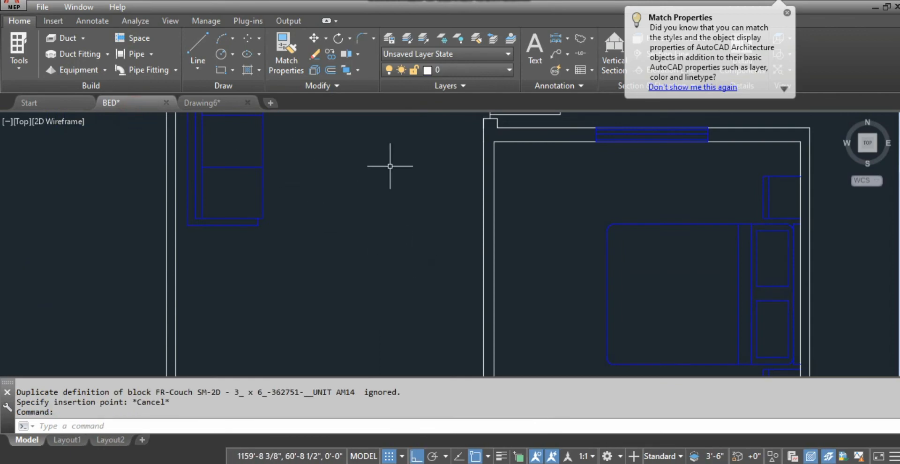
{"action": "scroll", "coordinate": [381, 192], "scroll_direction": "down", "scroll_amount": 5}
{"action": "scroll", "coordinate": [408, 215], "scroll_direction": "up", "scroll_amount": 5}
{"action": "right_click", "coordinate": [406, 212]}
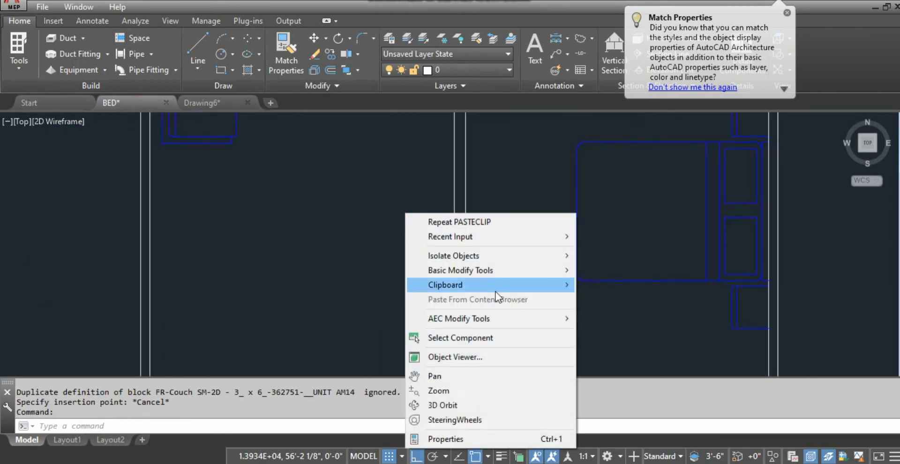
{"action": "mouse_move", "coordinate": [510, 286]}
{"action": "left_click", "coordinate": [606, 328]}
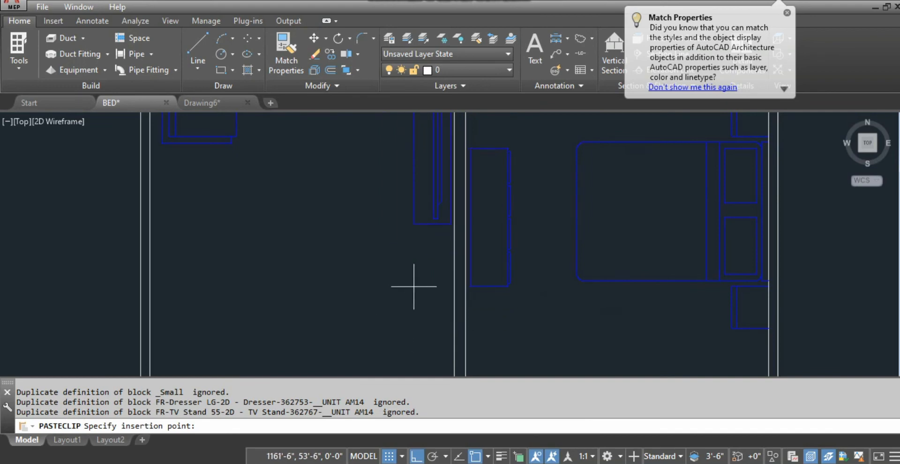
{"action": "key", "text": "Escape"}
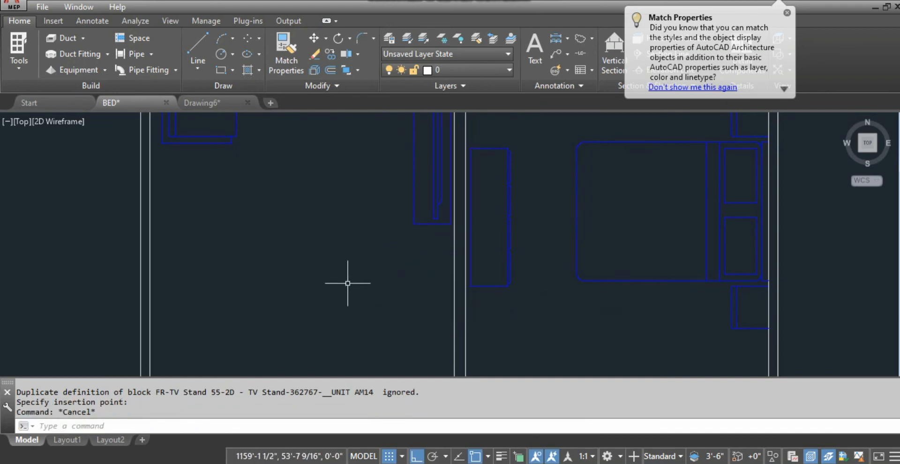
{"action": "left_click", "coordinate": [196, 100]}
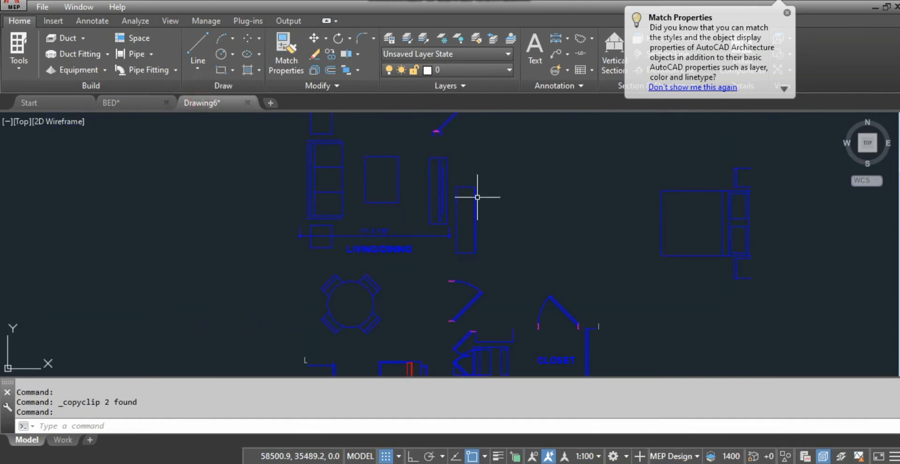
{"action": "left_click", "coordinate": [312, 339]}
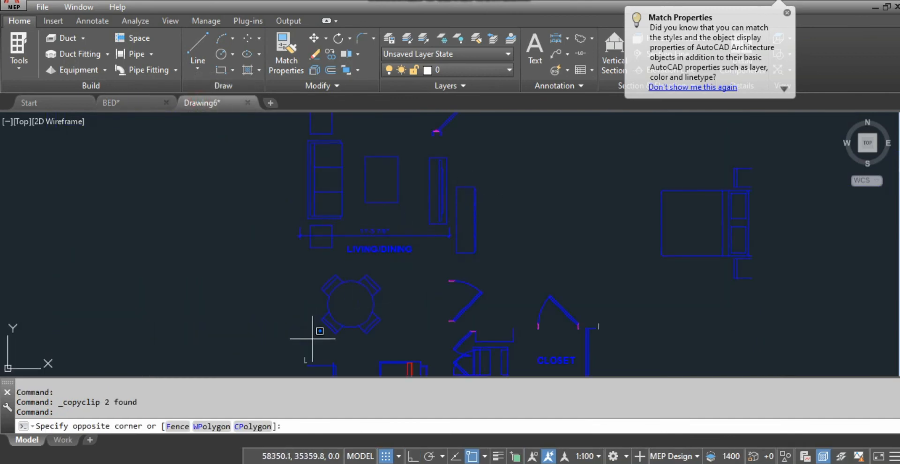
{"action": "left_click", "coordinate": [412, 275]}
{"action": "type", "text": "c"}
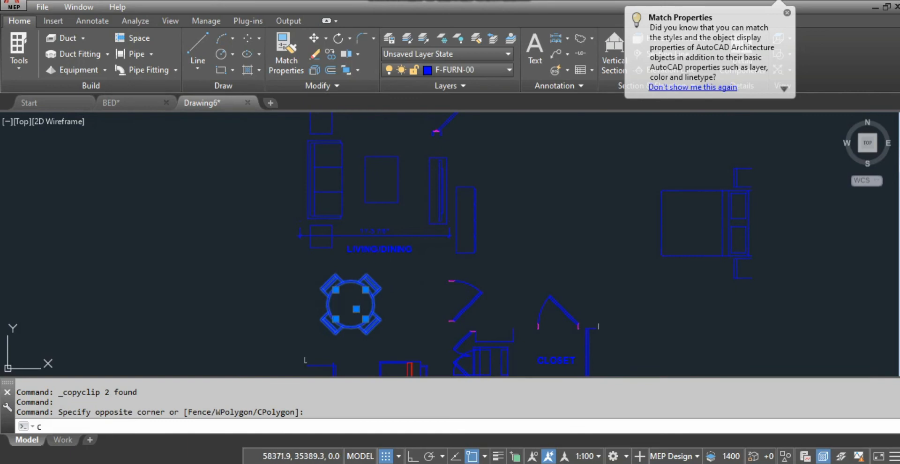
{"action": "key", "text": "Return"}
{"action": "left_click", "coordinate": [123, 102]}
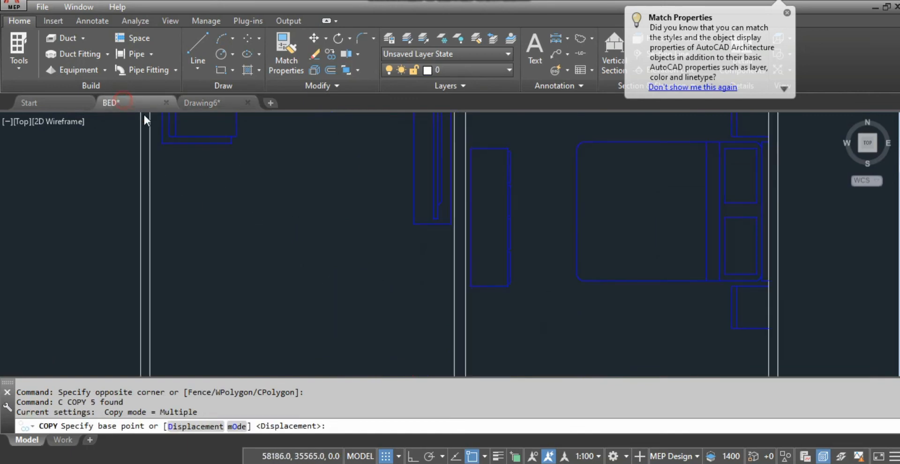
{"action": "right_click", "coordinate": [260, 214]}
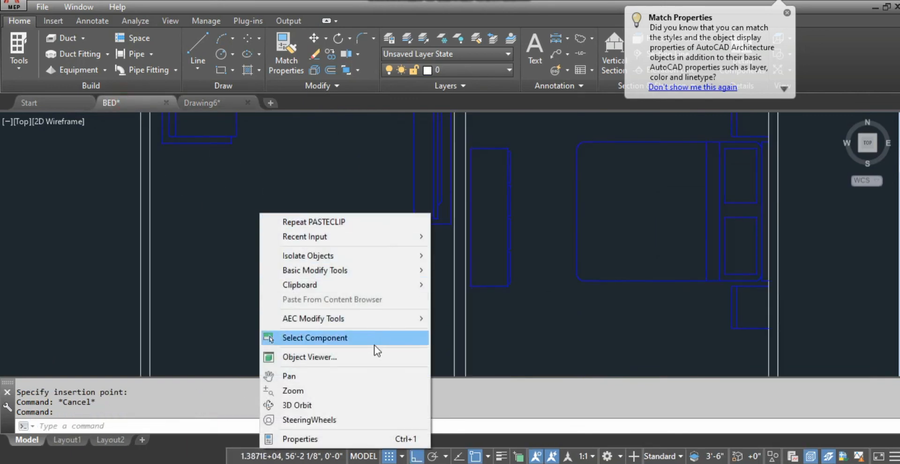
{"action": "mouse_move", "coordinate": [385, 284]}
{"action": "left_click", "coordinate": [457, 327]}
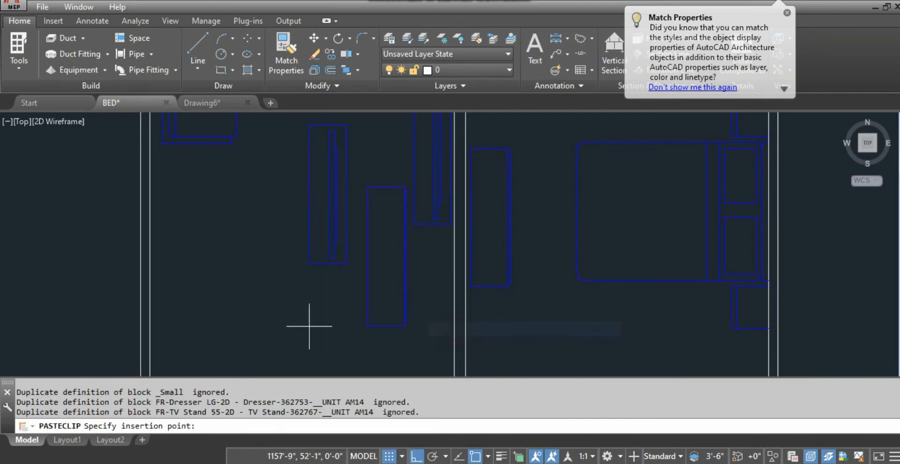
{"action": "key", "text": "Escape"}
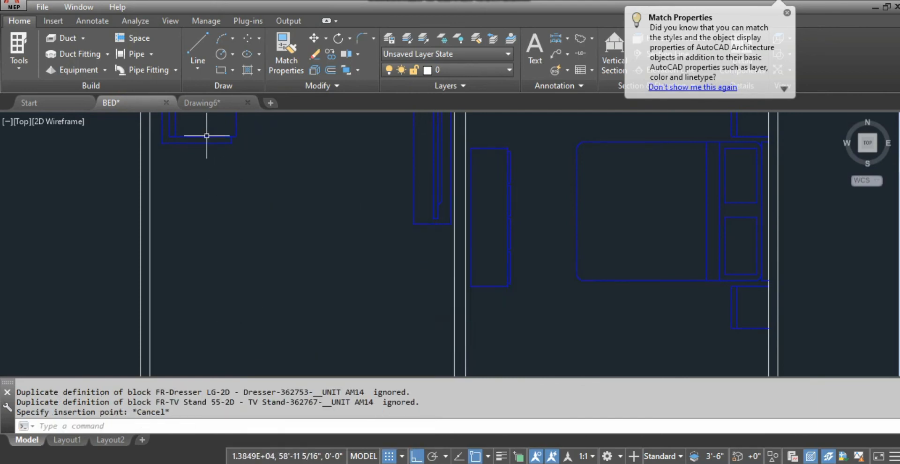
{"action": "key", "text": "ctrl+v"}
{"action": "key", "text": "Escape"}
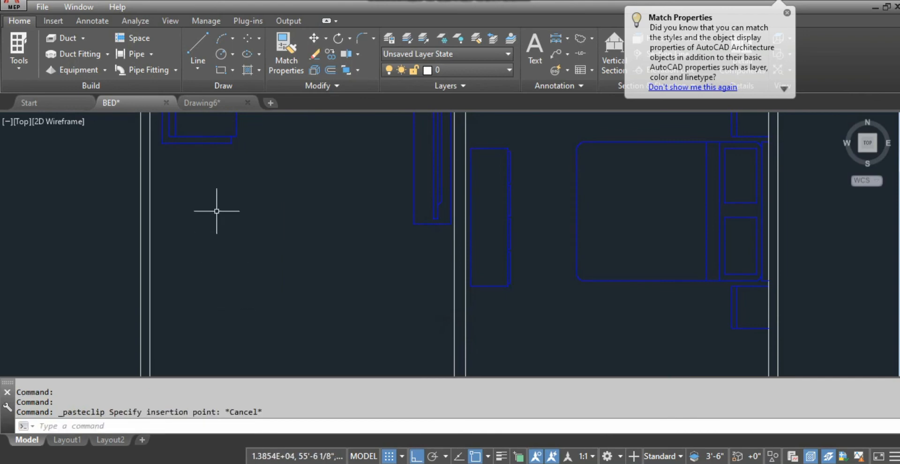
- Switch to Drawing6 and copy the round dining table with its four chairs to the clipboard
{"action": "left_click", "coordinate": [215, 103]}
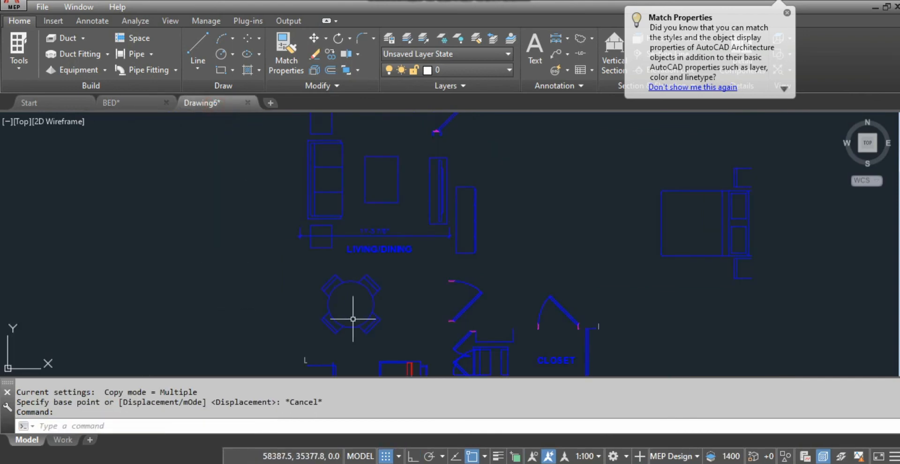
{"action": "left_click", "coordinate": [311, 342]}
{"action": "left_click", "coordinate": [422, 273]}
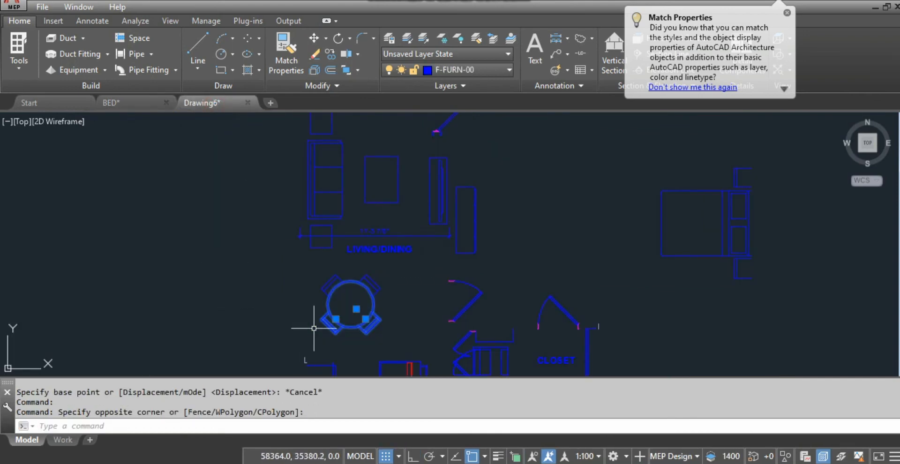
{"action": "left_click", "coordinate": [299, 349]}
{"action": "left_click", "coordinate": [398, 251]}
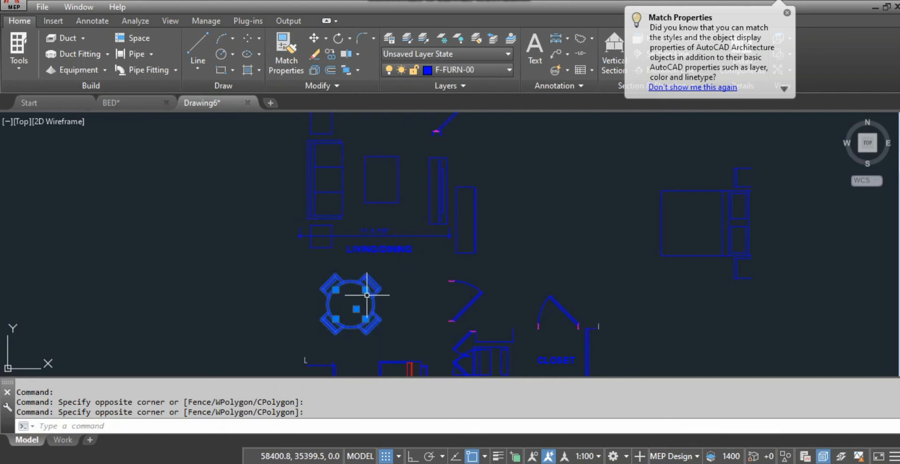
{"action": "right_click", "coordinate": [353, 299]}
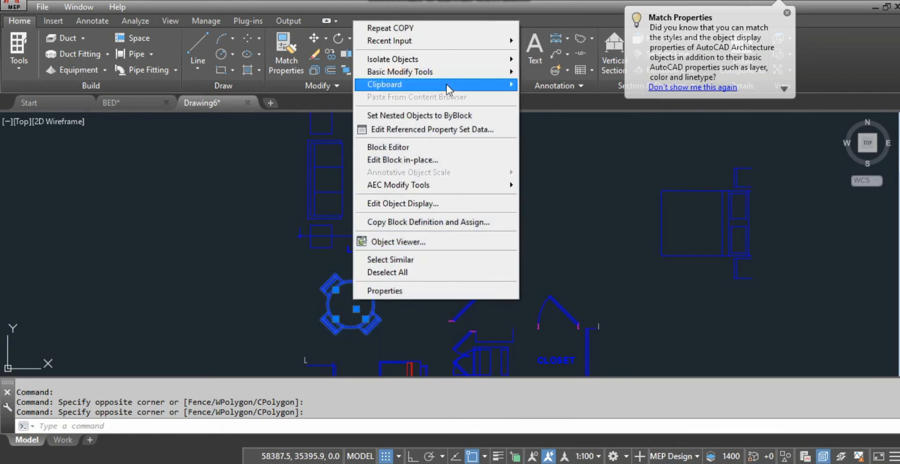
{"action": "mouse_move", "coordinate": [446, 84]}
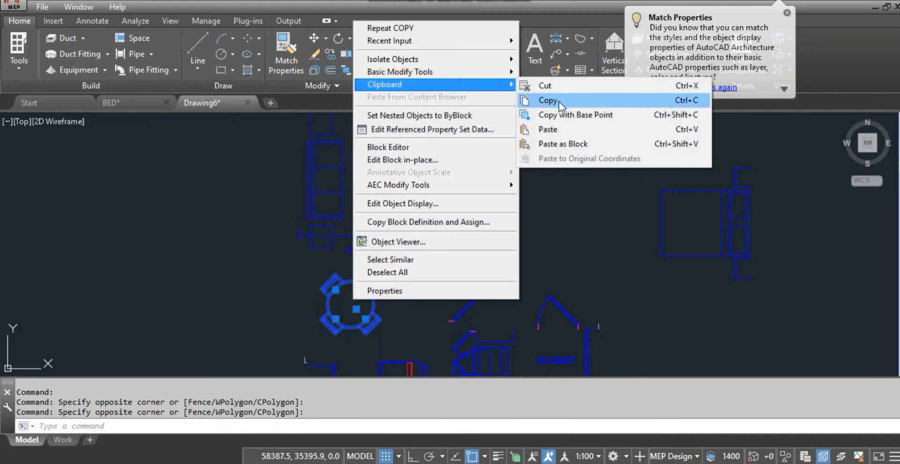
{"action": "left_click", "coordinate": [558, 100]}
- Return to the BED drawing and paste the dining table set below the couch in the large left room
{"action": "left_click", "coordinate": [144, 102]}
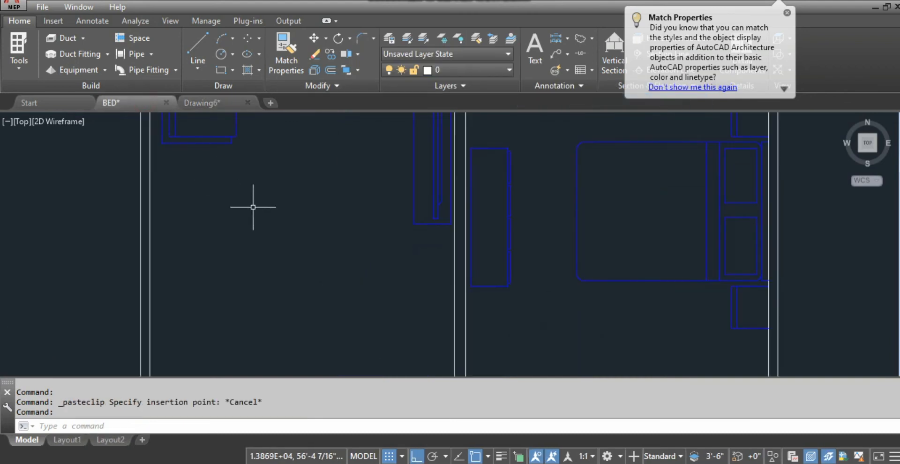
{"action": "right_click", "coordinate": [253, 208]}
{"action": "mouse_move", "coordinate": [367, 280]}
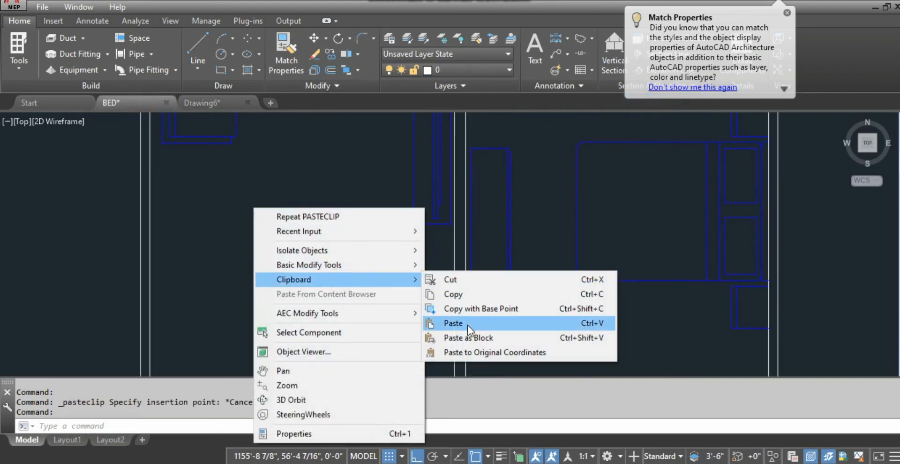
{"action": "left_click", "coordinate": [467, 323]}
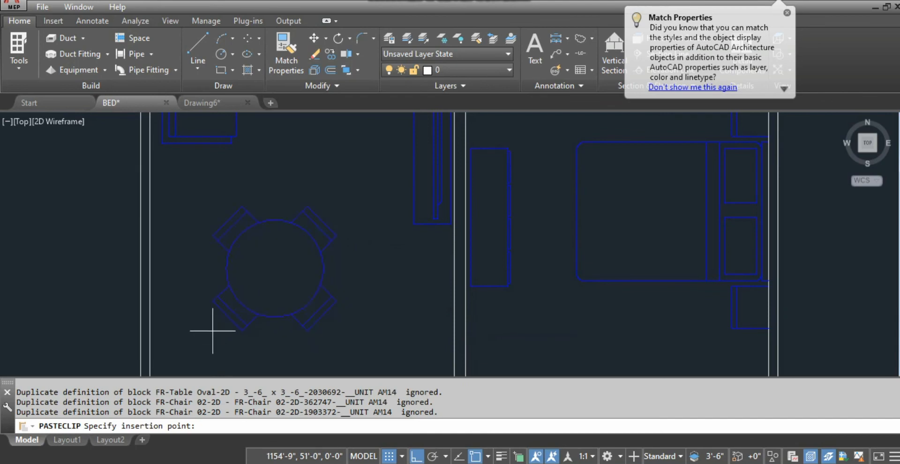
{"action": "scroll", "coordinate": [211, 324], "scroll_direction": "down", "scroll_amount": 2}
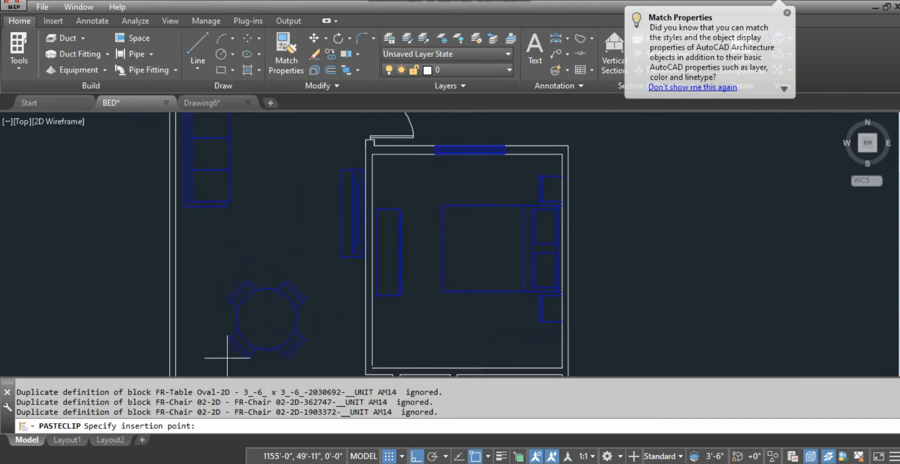
{"action": "scroll", "coordinate": [213, 318], "scroll_direction": "down", "scroll_amount": 3}
{"action": "scroll", "coordinate": [211, 332], "scroll_direction": "up", "scroll_amount": 3}
{"action": "key", "text": "Escape"}
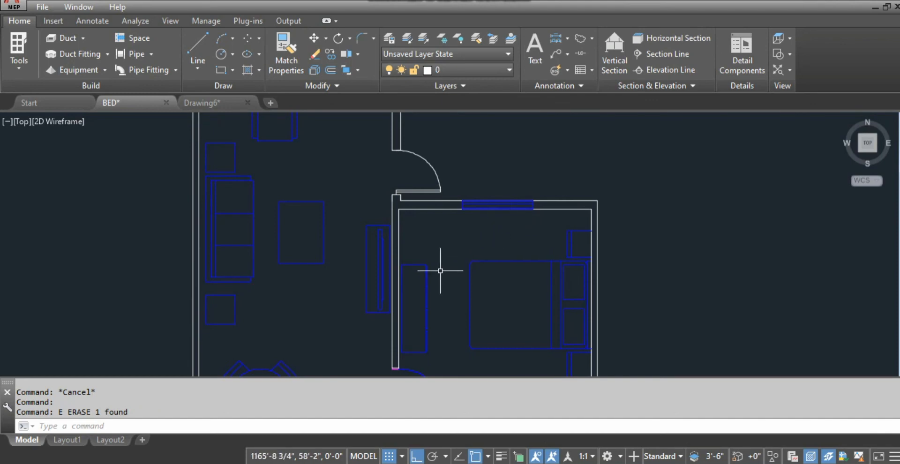
- Add the multiline text "BED ROOM" inside the bedroom, between its upper window wall and the bed
{"action": "type", "text": "MT"}
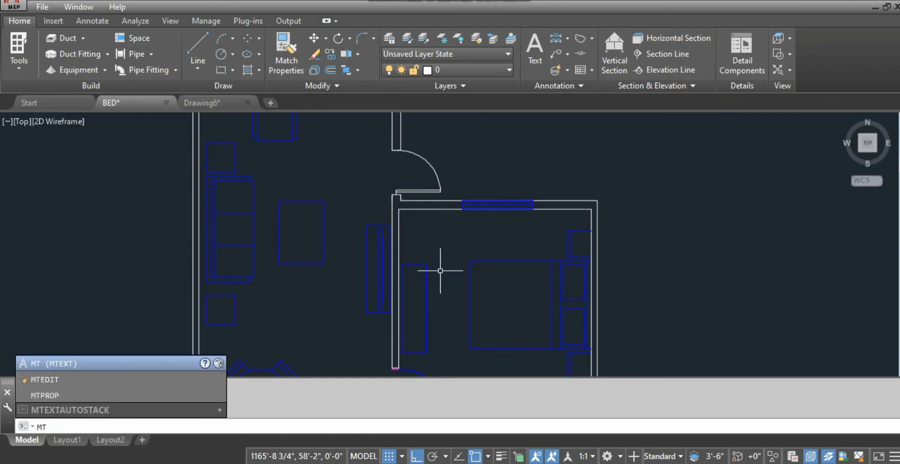
{"action": "key", "text": "Return"}
{"action": "left_click", "coordinate": [442, 244]}
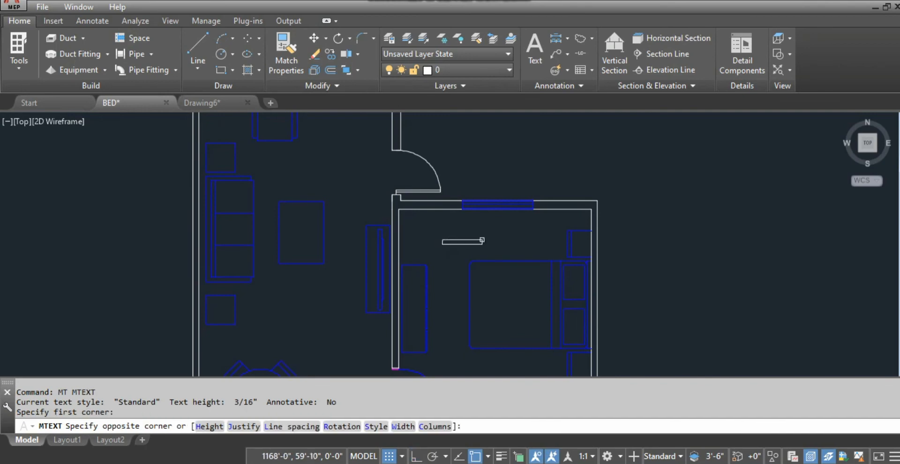
{"action": "left_click", "coordinate": [544, 219]}
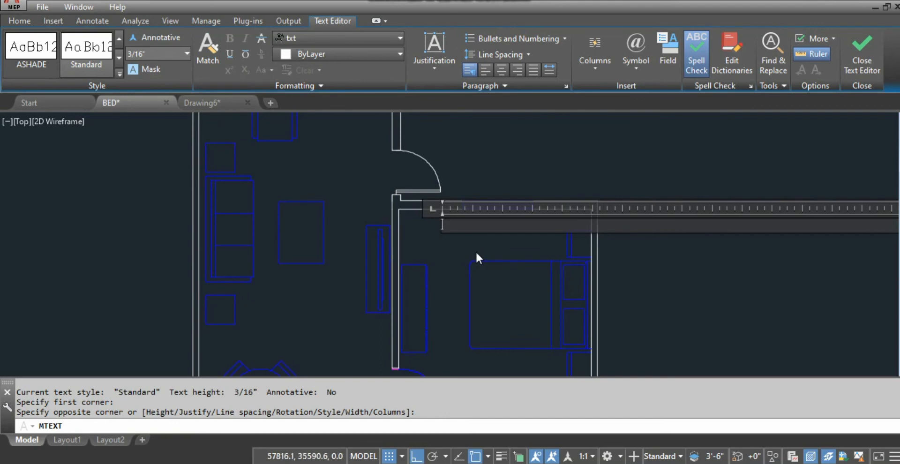
{"action": "type", "text": "BED ROO"}
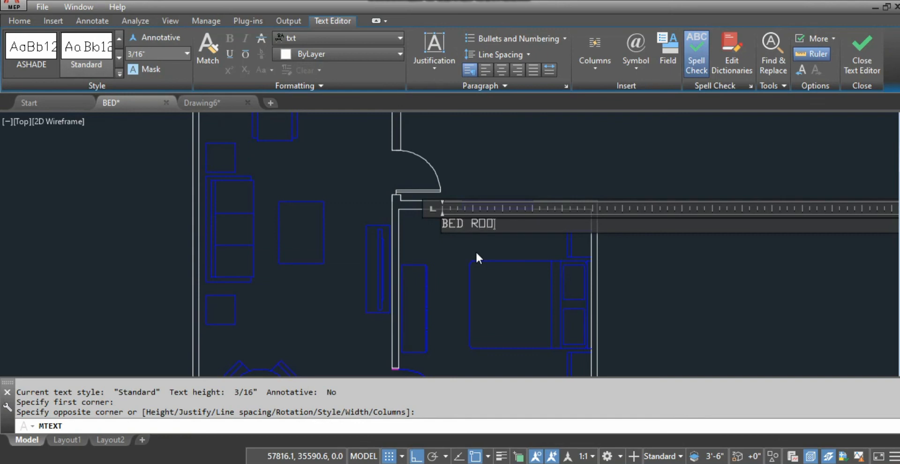
{"action": "type", "text": "M"}
{"action": "left_click", "coordinate": [489, 278]}
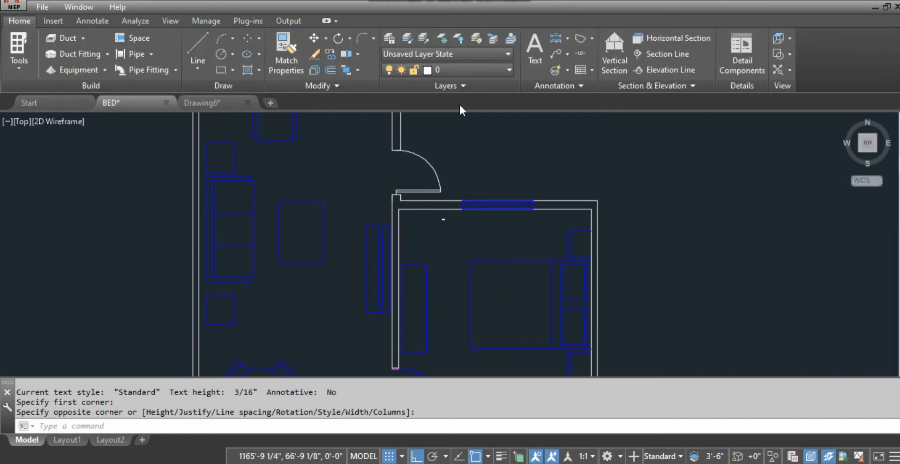
- Narrow the text frame of the "BED ROOM" label to 3" wide
{"action": "scroll", "coordinate": [441, 224], "scroll_direction": "up", "scroll_amount": 6}
{"action": "left_click", "coordinate": [446, 201]}
{"action": "scroll", "coordinate": [471, 209], "scroll_direction": "up", "scroll_amount": 4}
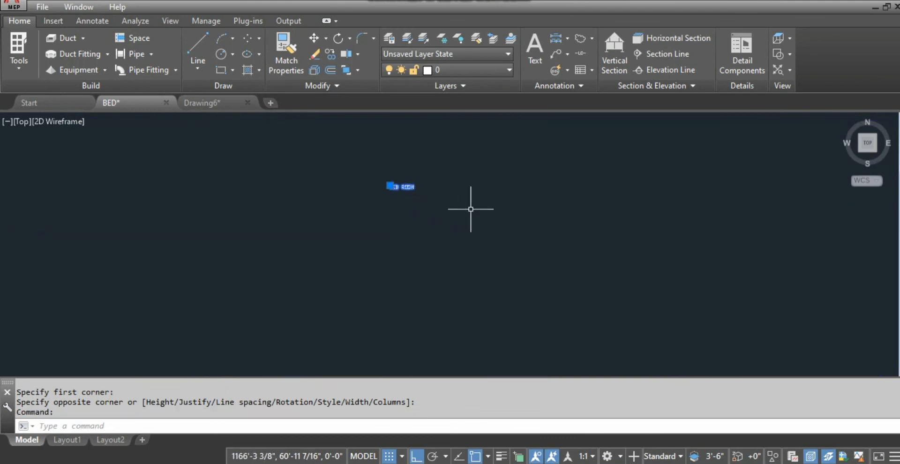
{"action": "scroll", "coordinate": [363, 260], "scroll_direction": "up", "scroll_amount": 8}
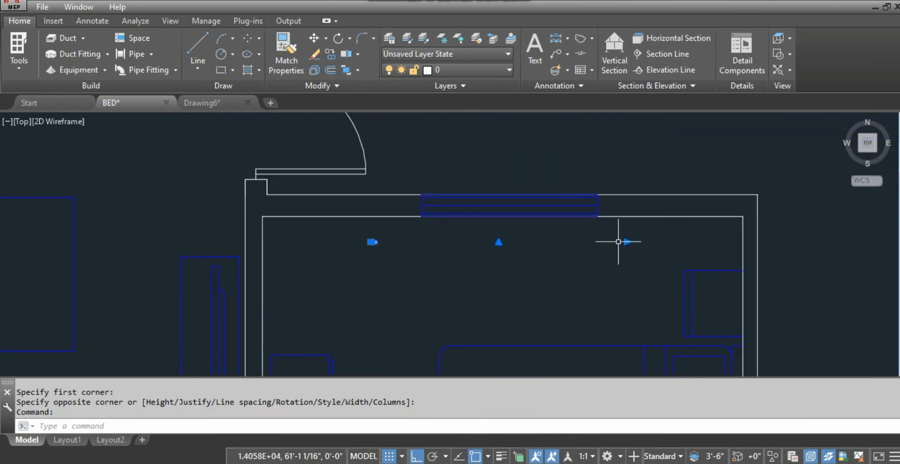
{"action": "left_click", "coordinate": [627, 241]}
{"action": "scroll", "coordinate": [386, 253], "scroll_direction": "up", "scroll_amount": 6}
{"action": "left_click", "coordinate": [368, 229]}
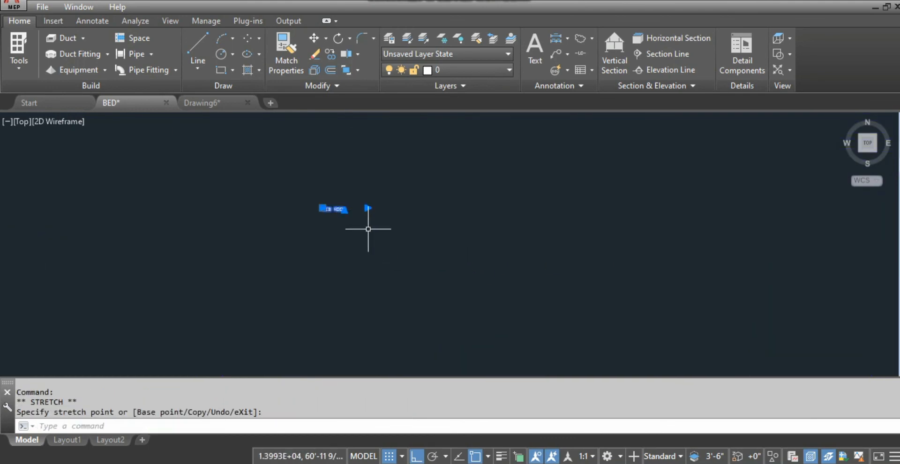
{"action": "key", "text": "Escape"}
{"action": "scroll", "coordinate": [337, 220], "scroll_direction": "up", "scroll_amount": 5}
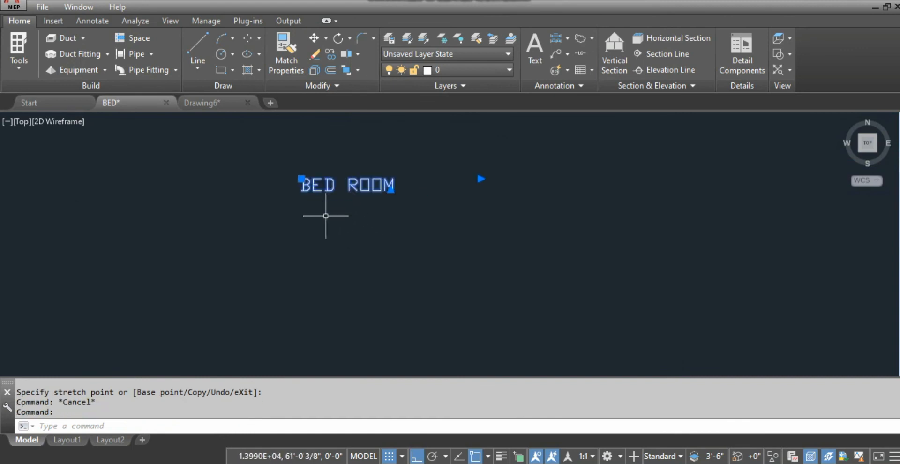
- Open the properties of the "BED ROOM" label and set its text height to 1/2"
{"action": "right_click", "coordinate": [357, 182]}
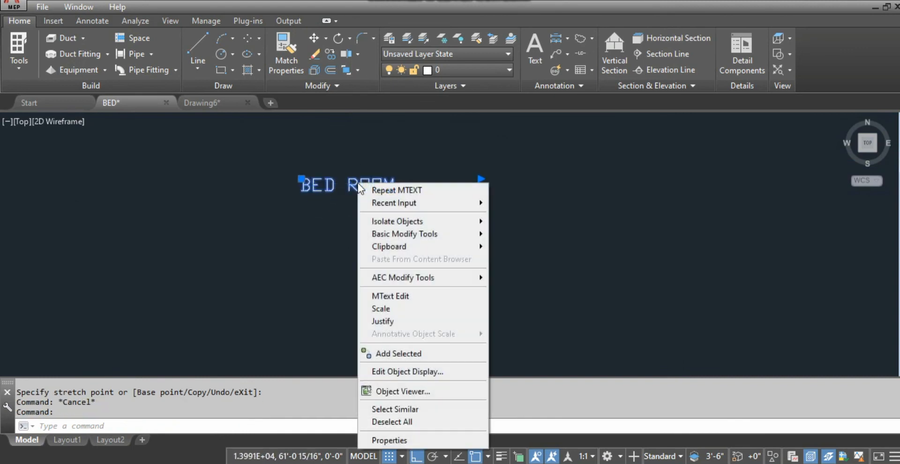
{"action": "left_click", "coordinate": [386, 441]}
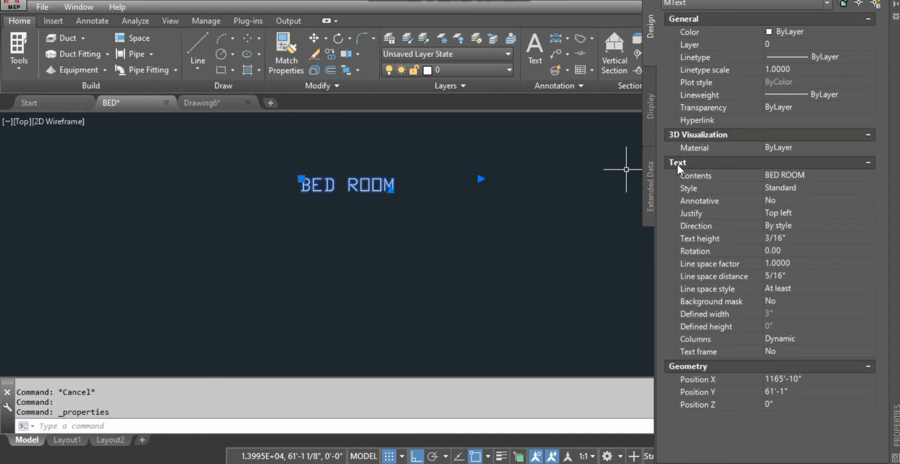
{"action": "left_click", "coordinate": [795, 239]}
{"action": "left_click", "coordinate": [780, 240]}
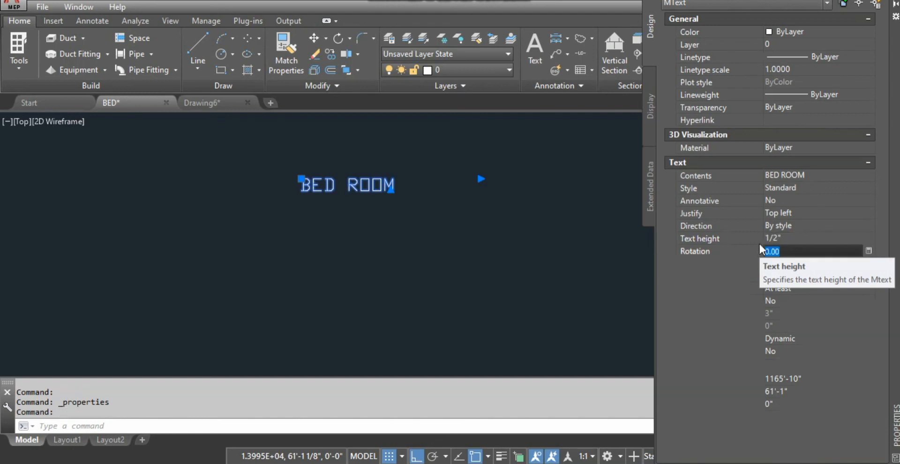
{"action": "key", "text": "Tab"}
{"action": "scroll", "coordinate": [343, 229], "scroll_direction": "down", "scroll_amount": 3}
{"action": "scroll", "coordinate": [343, 229], "scroll_direction": "up", "scroll_amount": 3}
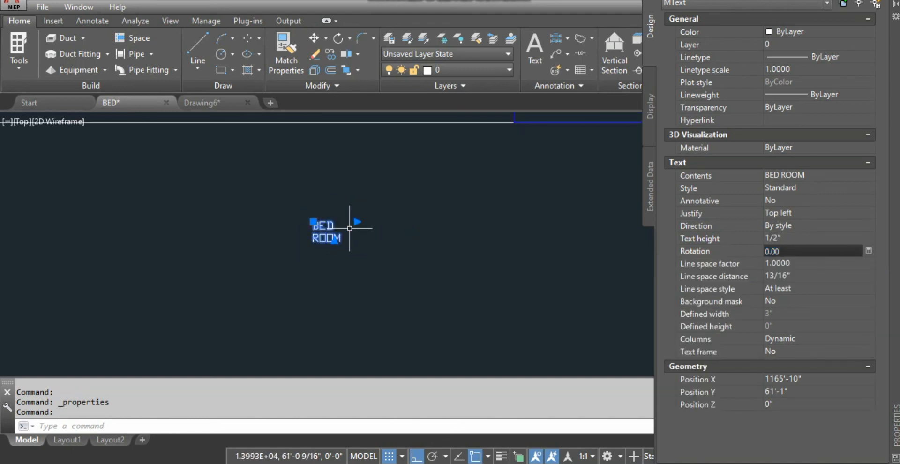
- Increase the text height of the "BED ROOM" label to 2"
{"action": "left_click", "coordinate": [785, 239]}
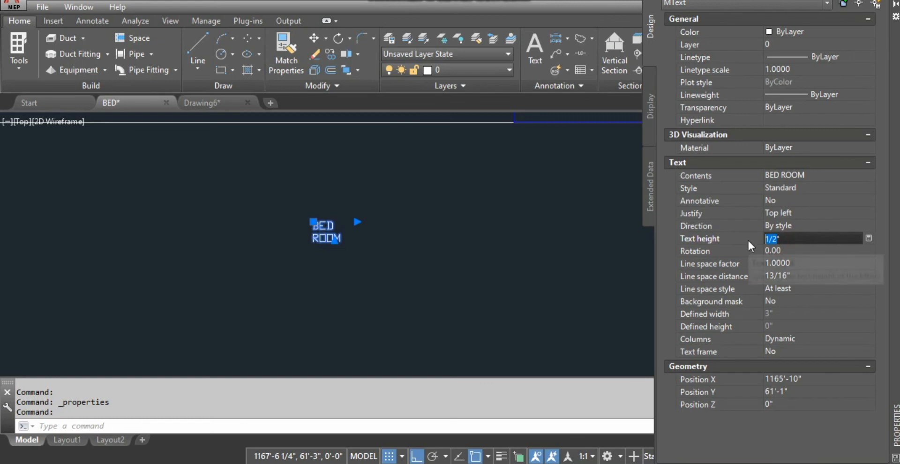
{"action": "type", "text": "5"}
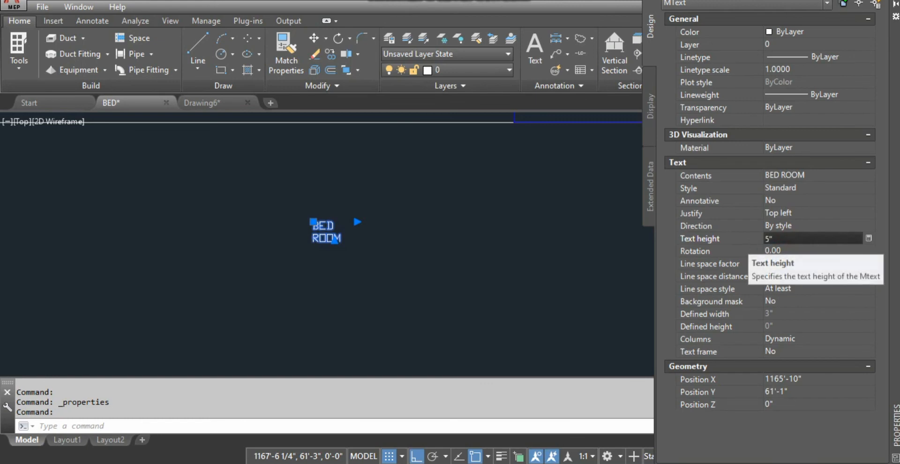
{"action": "key", "text": "Tab"}
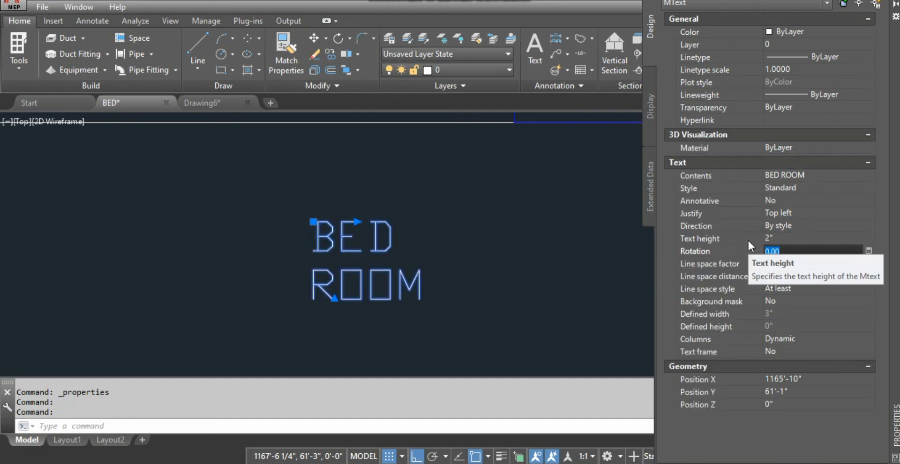
{"action": "scroll", "coordinate": [372, 187], "scroll_direction": "down", "scroll_amount": 5}
{"action": "scroll", "coordinate": [367, 183], "scroll_direction": "up", "scroll_amount": 4}
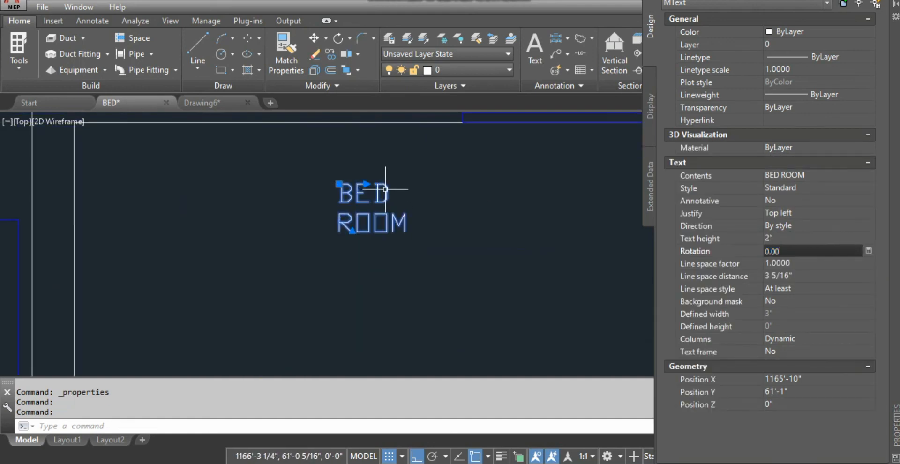
- Widen the "BED ROOM" text frame so the label fits on one line, and enlarge its text height to 6"
{"action": "left_click", "coordinate": [366, 184]}
{"action": "left_click", "coordinate": [571, 184]}
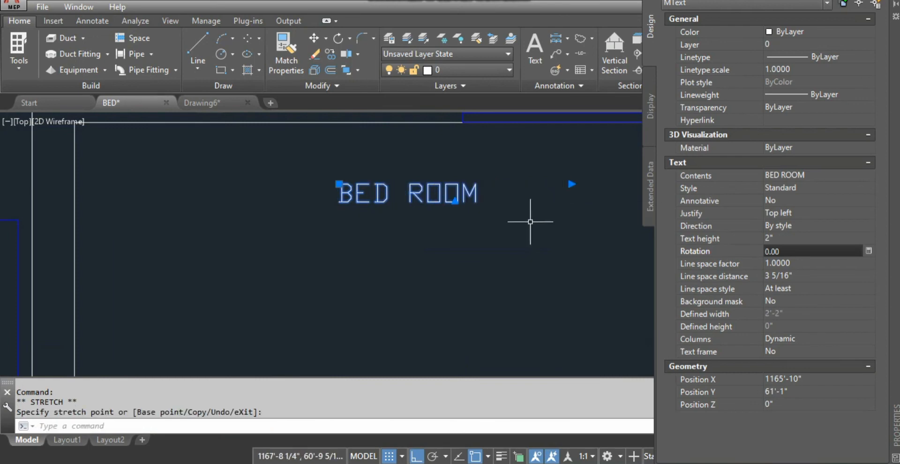
{"action": "left_click", "coordinate": [482, 237]}
{"action": "left_click", "coordinate": [403, 224]}
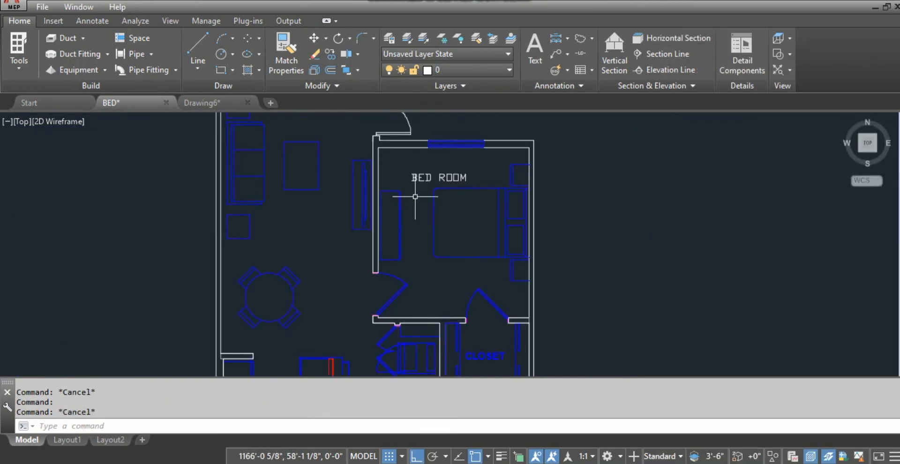
- Copy the "BED ROOM" label horizontally about 9'-5" into the living room, over the coffee table
{"action": "left_click", "coordinate": [418, 178]}
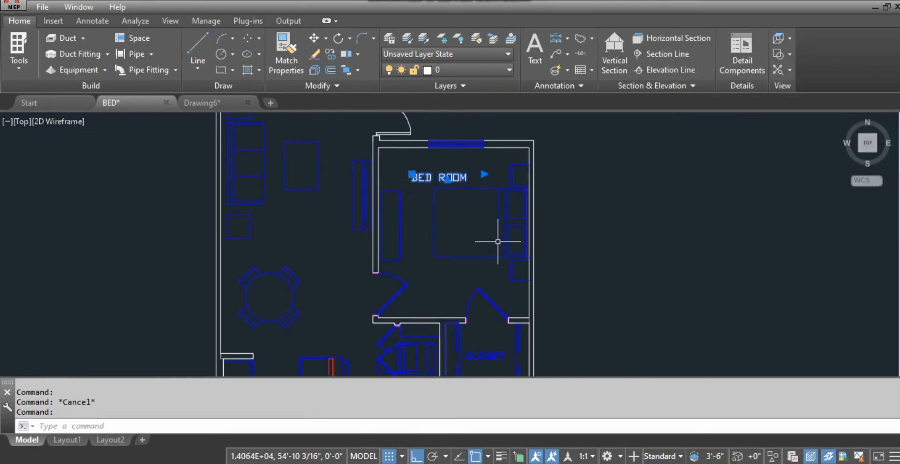
{"action": "type", "text": "C"}
{"action": "key", "text": "Return"}
{"action": "left_click", "coordinate": [411, 178]}
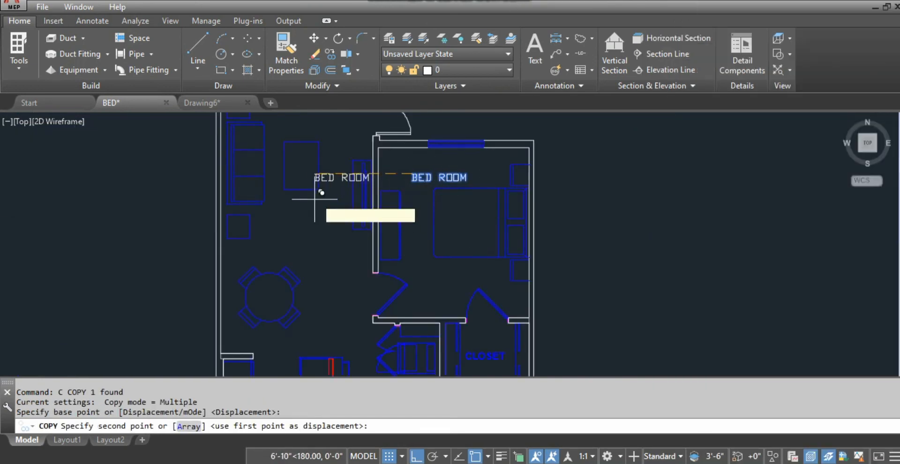
{"action": "key", "text": "Escape"}
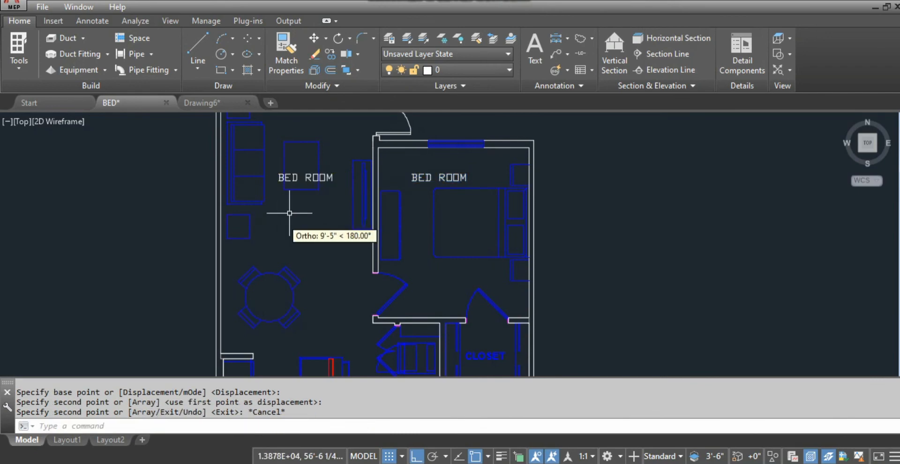
- Change the copied label's text to "LIVING ROOM" and widen its frame so it fits on one line
{"action": "left_click", "coordinate": [291, 178]}
{"action": "key", "text": "Escape"}
{"action": "left_click", "coordinate": [293, 181]}
{"action": "double_click", "coordinate": [293, 178]}
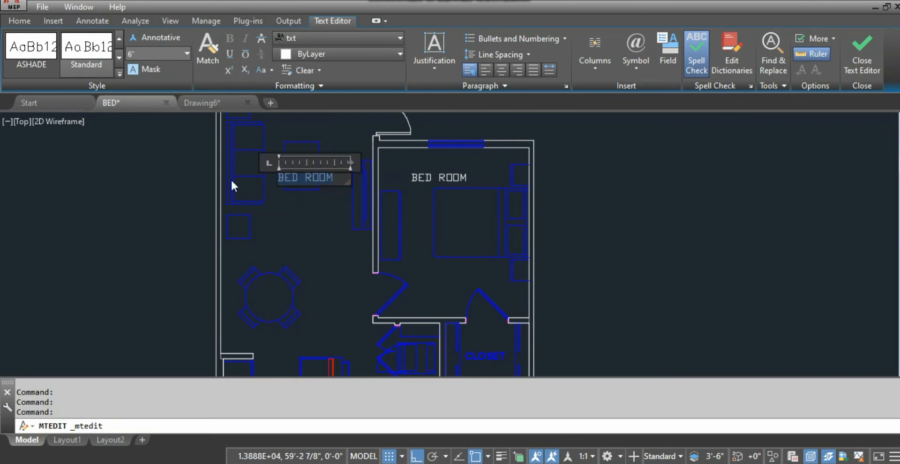
{"action": "type", "text": "LIVING ROOM"}
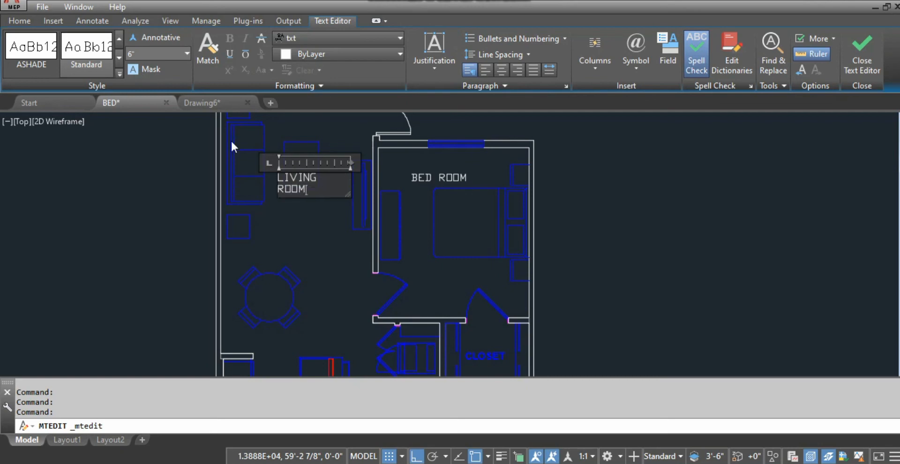
{"action": "left_click_drag", "start_coordinate": [350, 162], "coordinate": [370, 163]}
{"action": "left_click", "coordinate": [313, 222]}
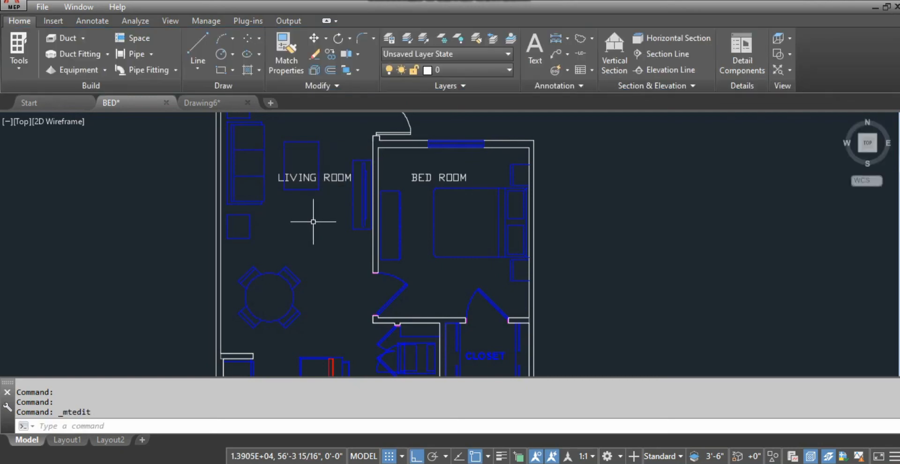
- Move the "LIVING ROOM" label straight down to just below the coffee table
{"action": "key", "text": "Escape"}
{"action": "left_click", "coordinate": [335, 177]}
{"action": "left_click", "coordinate": [282, 174]}
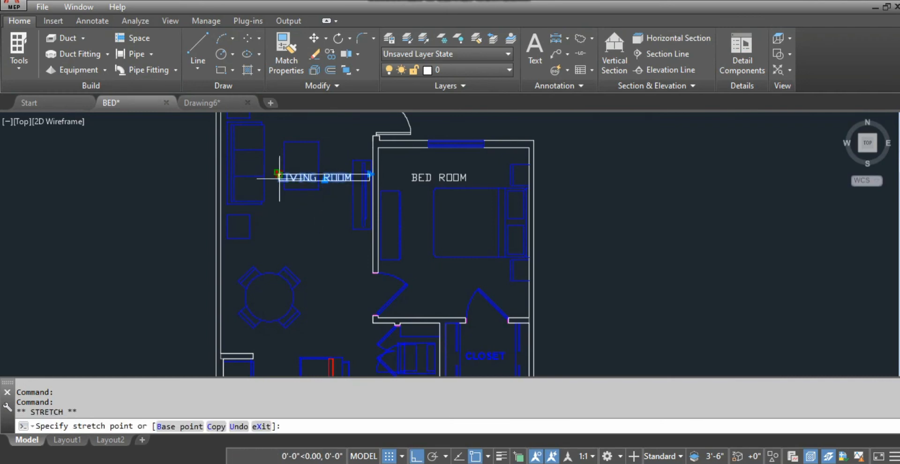
{"action": "key", "text": "Escape"}
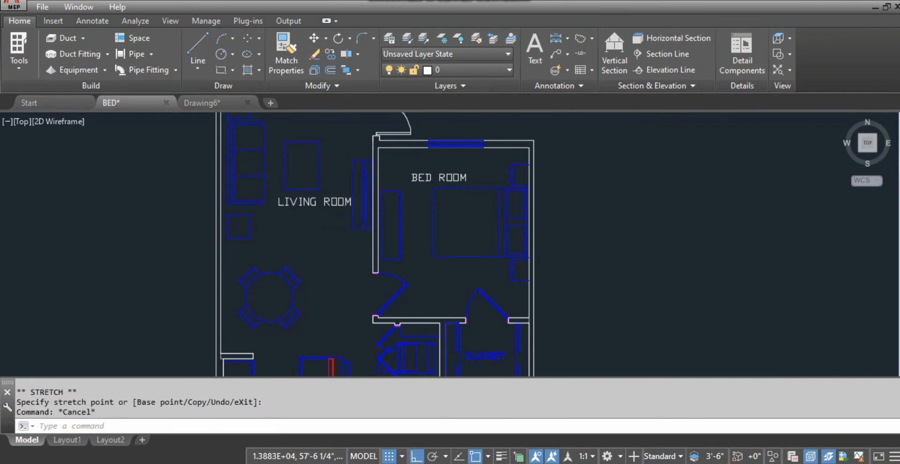
- Copy the "LIVING ROOM" label to the space between the round dining table and the kitchen island
{"action": "type", "text": "c"}
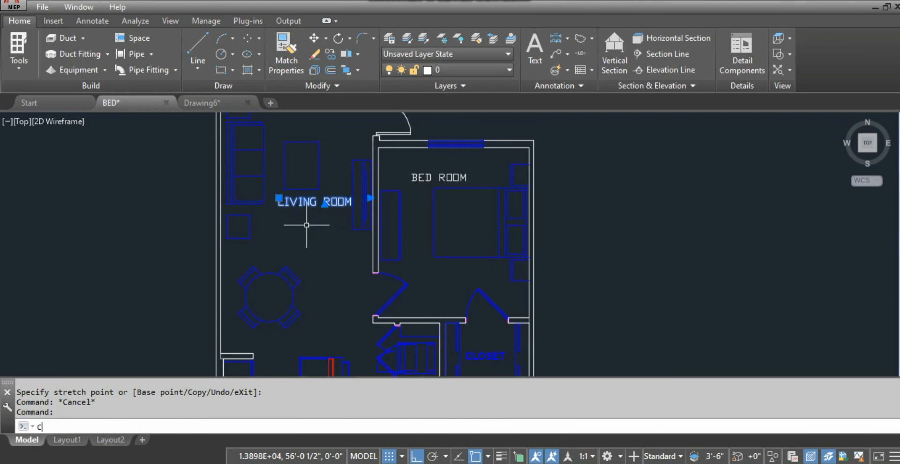
{"action": "key", "text": "space"}
{"action": "left_click", "coordinate": [279, 200]}
{"action": "scroll", "coordinate": [351, 185], "scroll_direction": "down", "scroll_amount": 2}
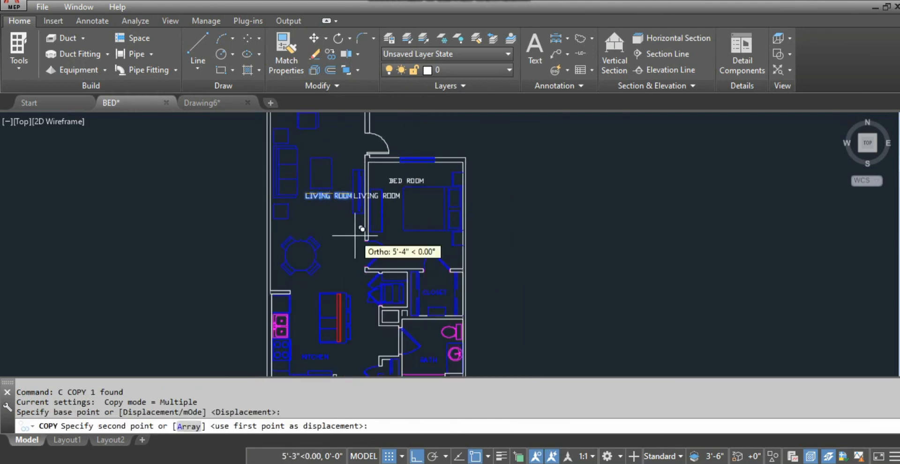
{"action": "scroll", "coordinate": [300, 300], "scroll_direction": "up", "scroll_amount": 5}
{"action": "scroll", "coordinate": [298, 202], "scroll_direction": "down", "scroll_amount": 4}
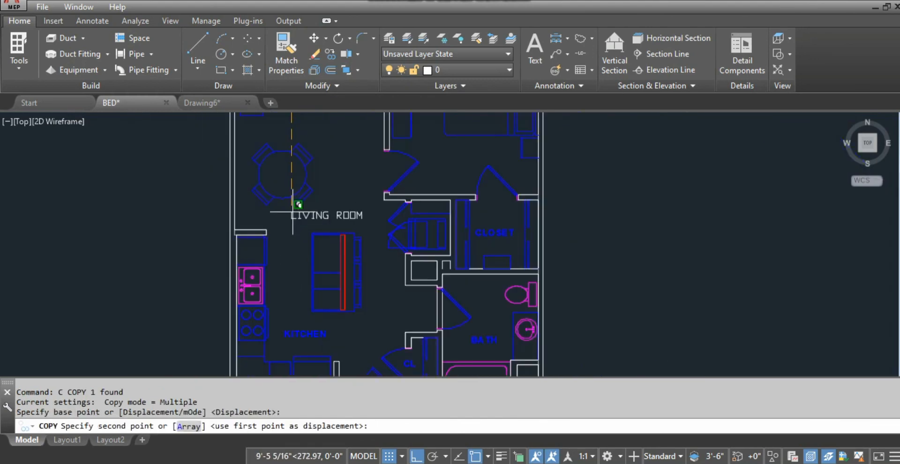
{"action": "scroll", "coordinate": [297, 217], "scroll_direction": "up", "scroll_amount": 8}
{"action": "key", "text": "Escape"}
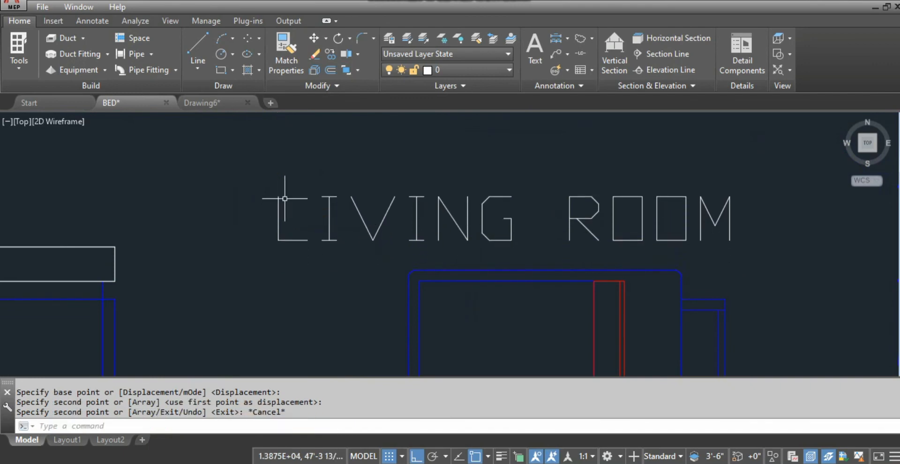
- Replace the text of the label copied above the kitchen island with "KITCHEN"
{"action": "scroll", "coordinate": [287, 201], "scroll_direction": "down", "scroll_amount": 3}
{"action": "left_click", "coordinate": [342, 221]}
{"action": "double_click", "coordinate": [383, 217]}
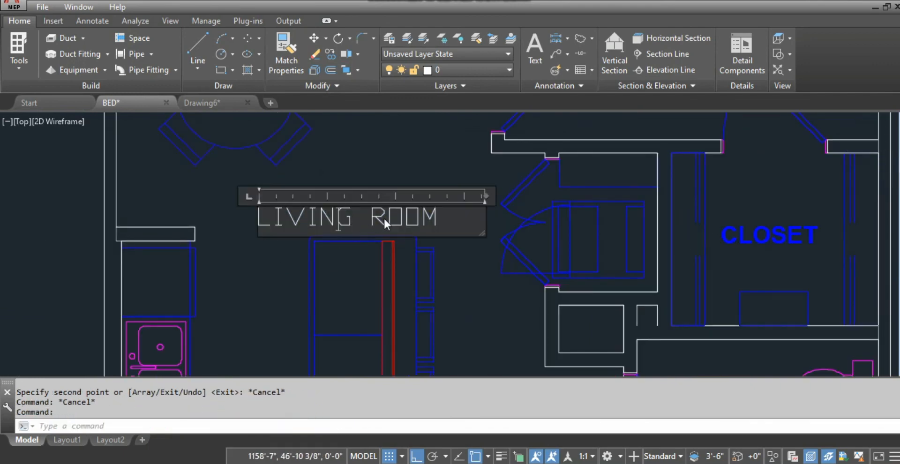
{"action": "type", "text": "KI"}
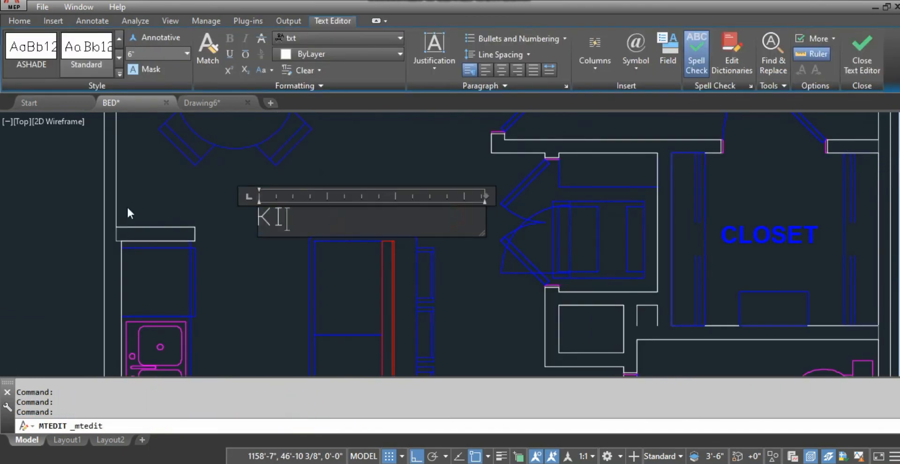
{"action": "type", "text": "TCHE"}
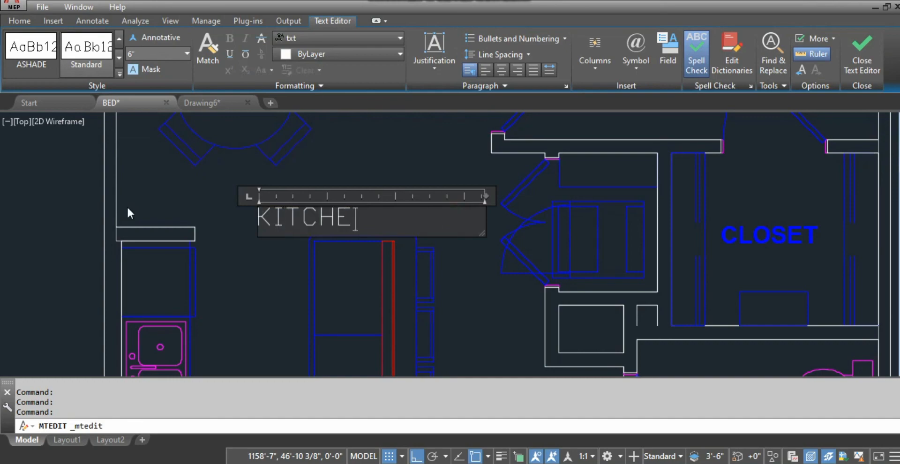
{"action": "type", "text": "N"}
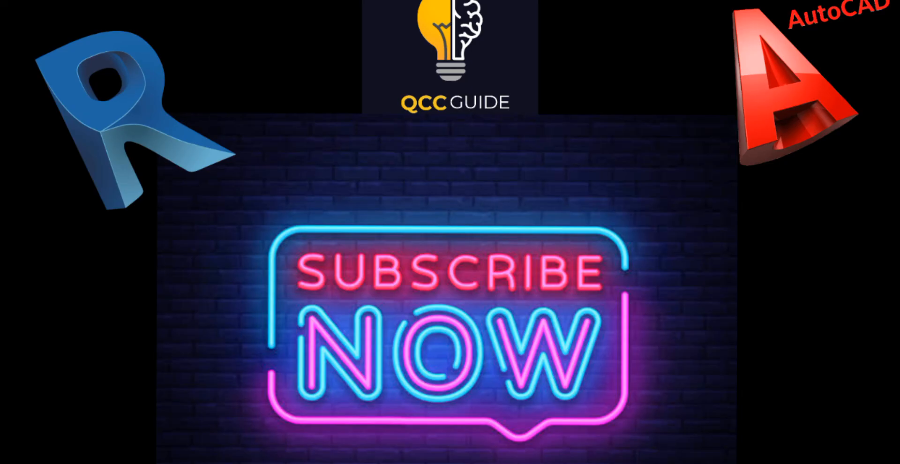